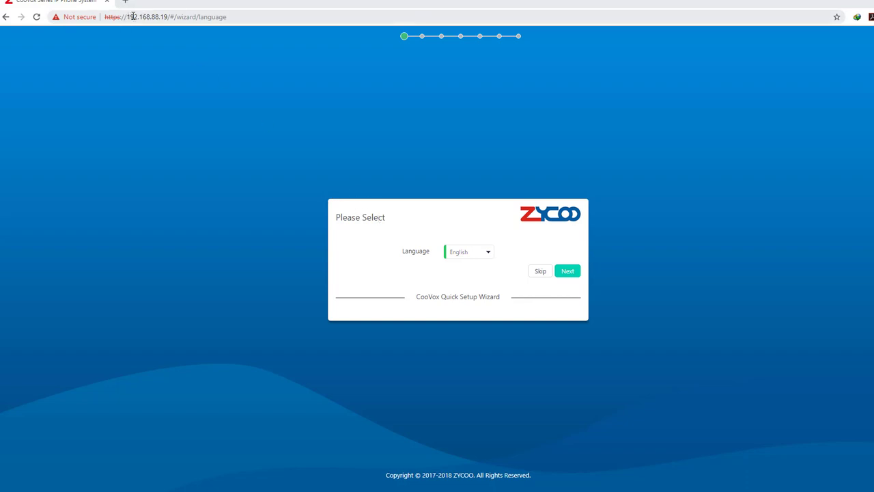
Skip the quick setup wizard with English kept as the language, and sign in with the default admin account
drag(128, 15, 165, 20)
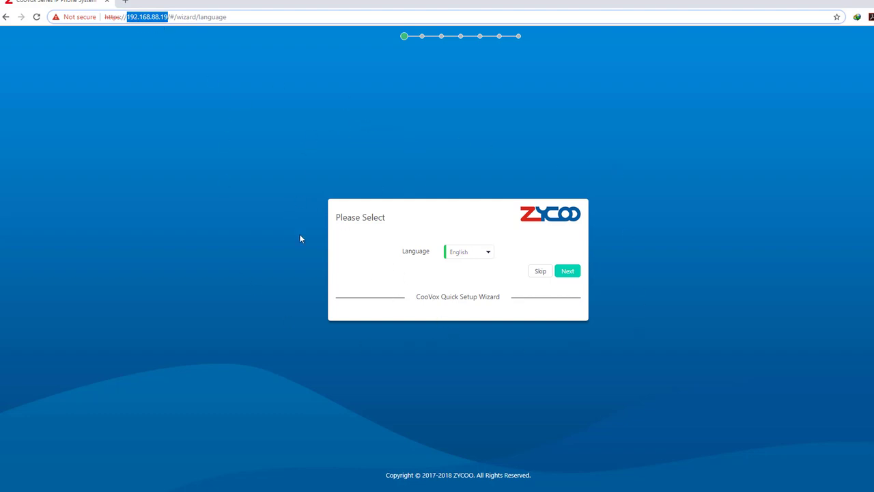
click(491, 252)
click(470, 280)
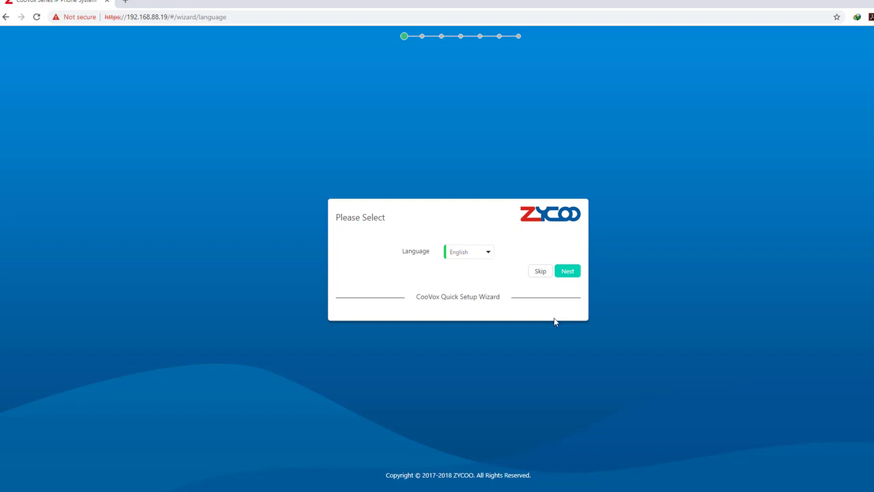
click(540, 272)
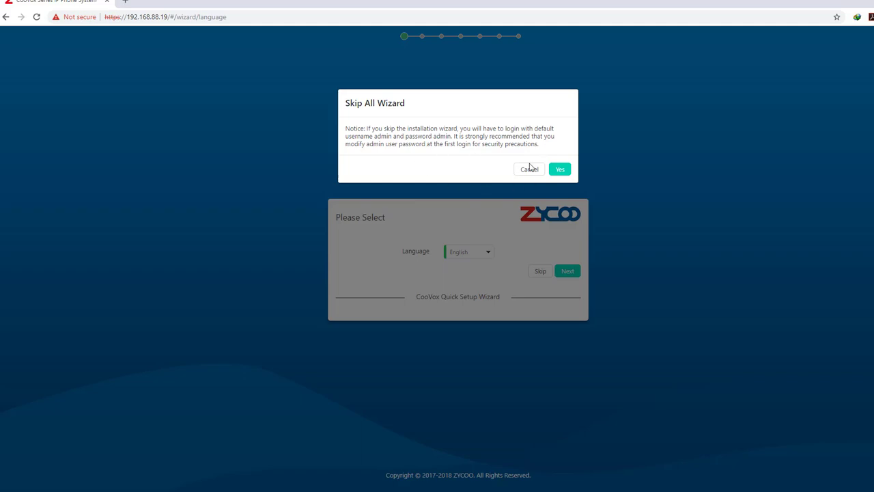
click(560, 170)
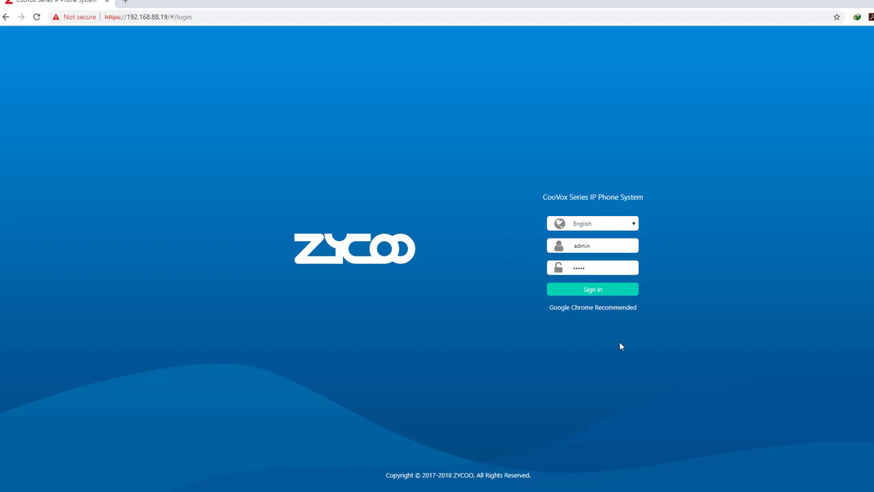
click(586, 291)
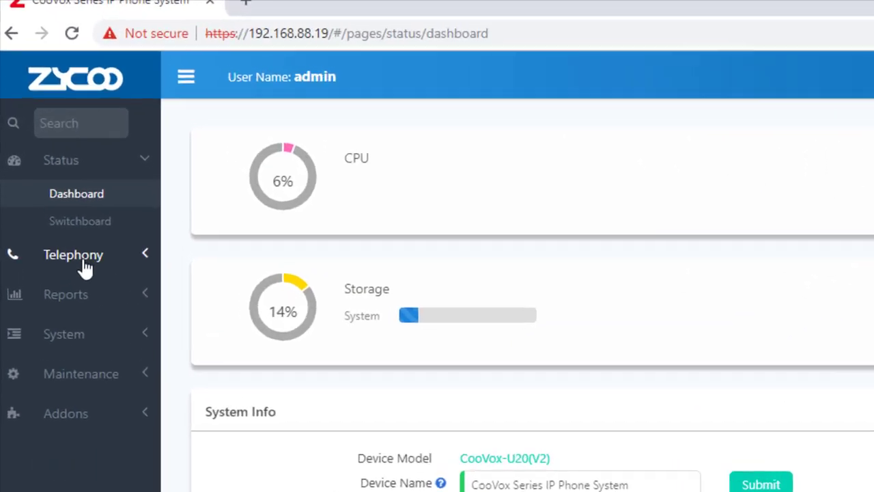
Check the extension statuses on the switchboard and open the list of IP extensions
click(43, 133)
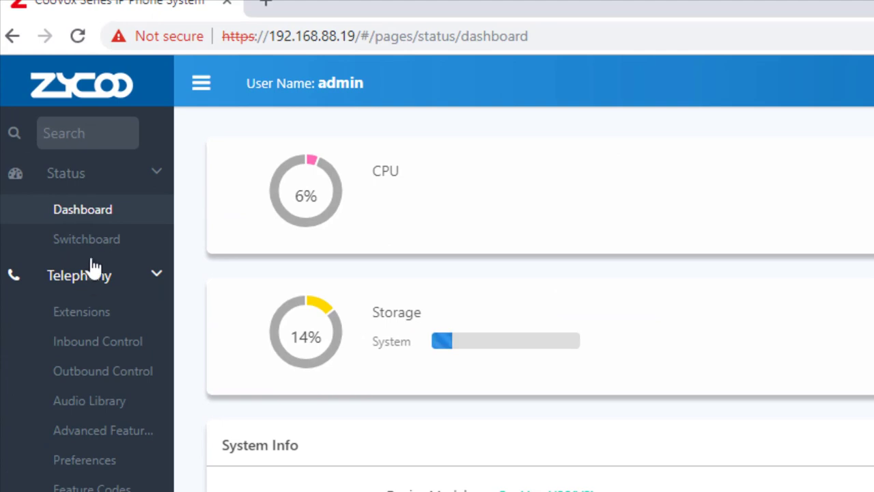
click(96, 248)
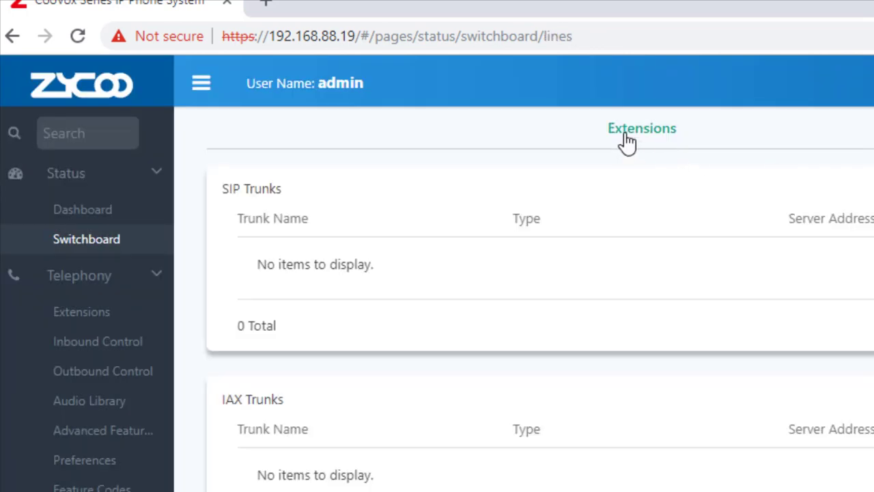
click(627, 140)
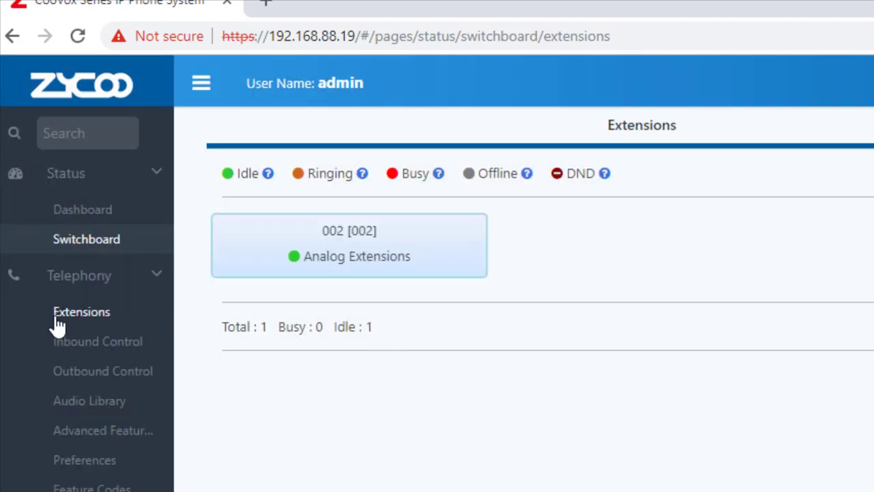
click(57, 315)
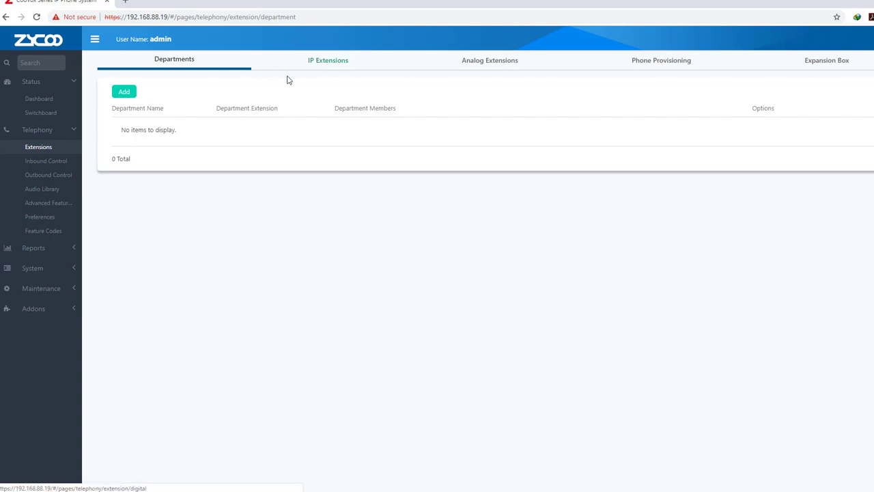
click(327, 62)
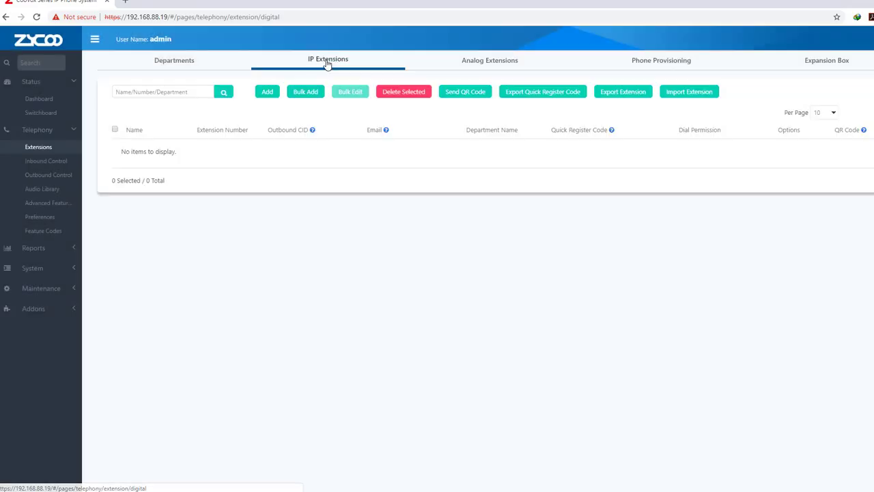
click(264, 93)
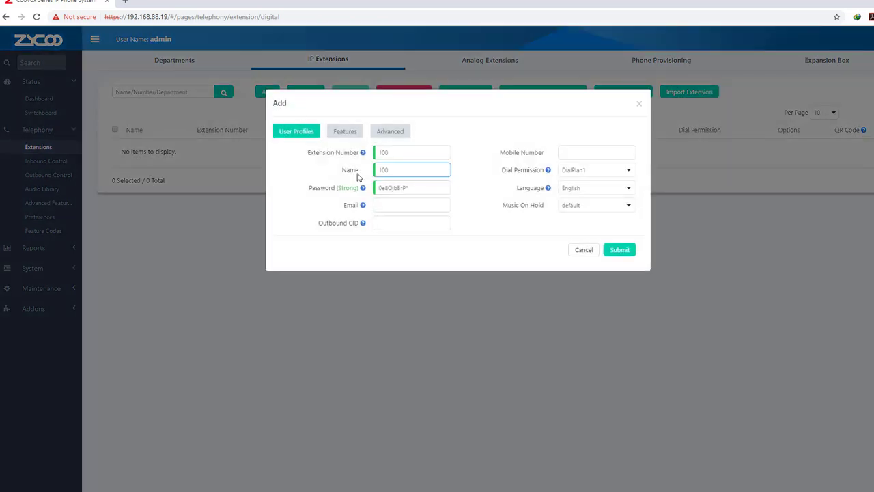
click(383, 155)
key(Tab)
key(Tab)
click(410, 177)
click(406, 189)
click(403, 170)
click(392, 152)
click(390, 170)
click(408, 204)
click(520, 196)
click(583, 251)
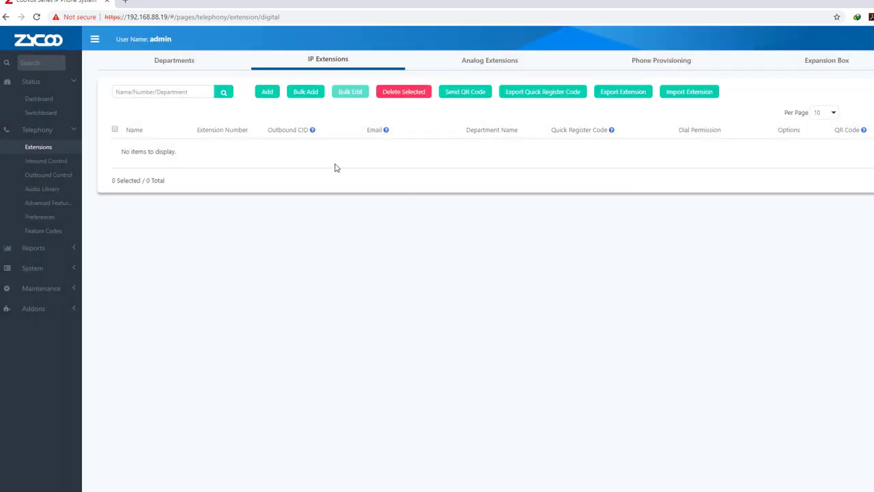
Bulk add 20 IP extensions starting at number 100, and check both pages of the resulting list
click(304, 92)
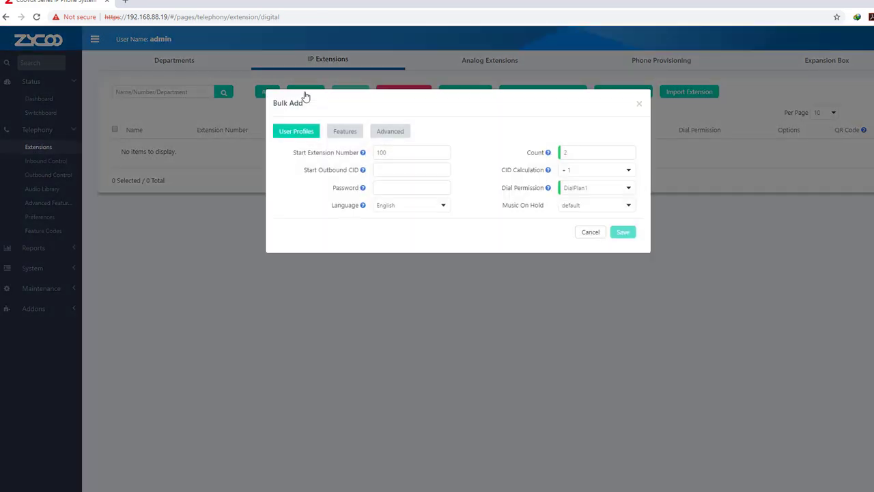
click(388, 156)
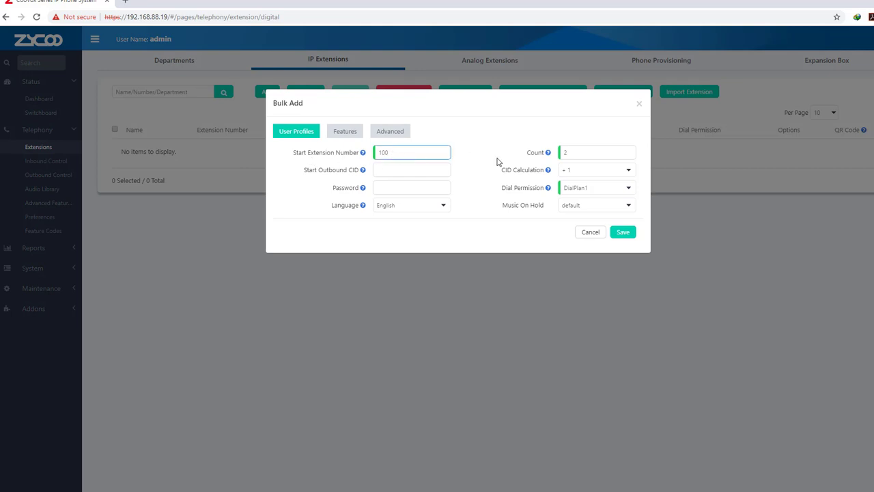
click(565, 153)
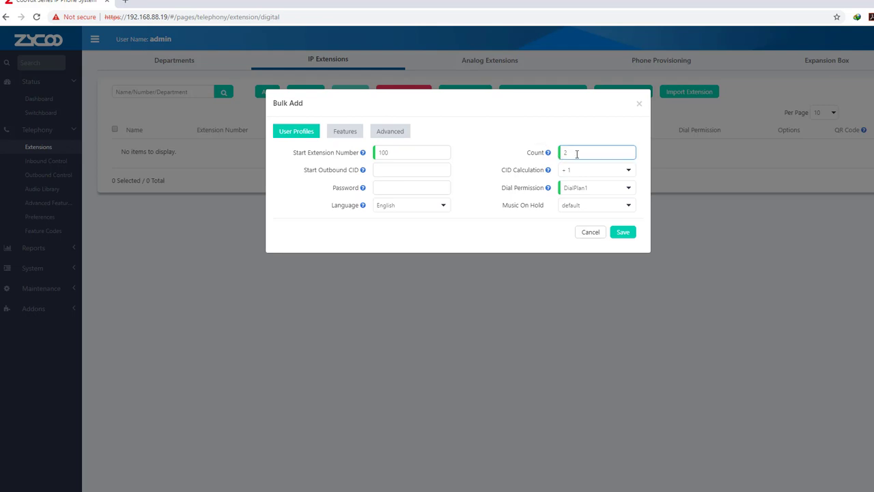
drag(575, 154, 554, 157)
text(20)
click(391, 171)
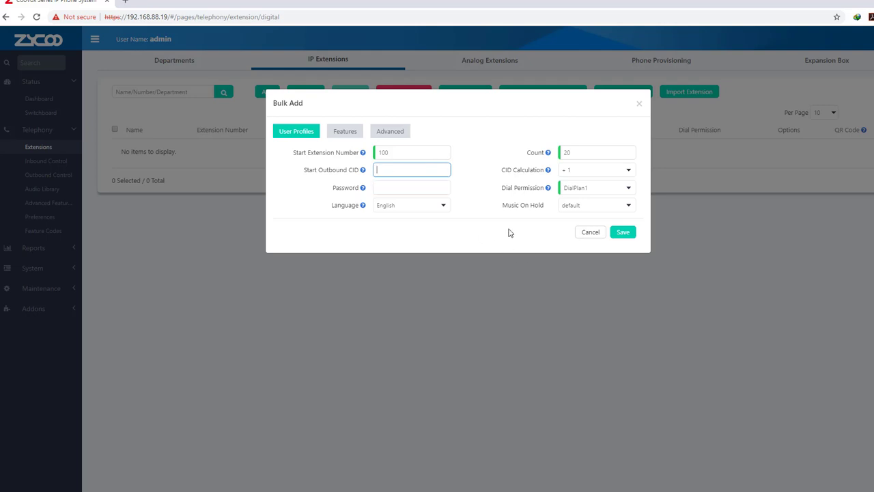
click(620, 237)
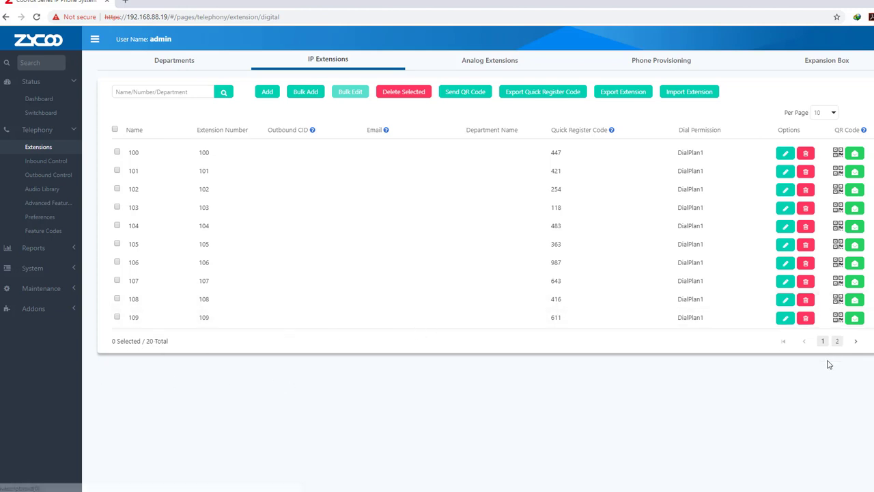
click(837, 340)
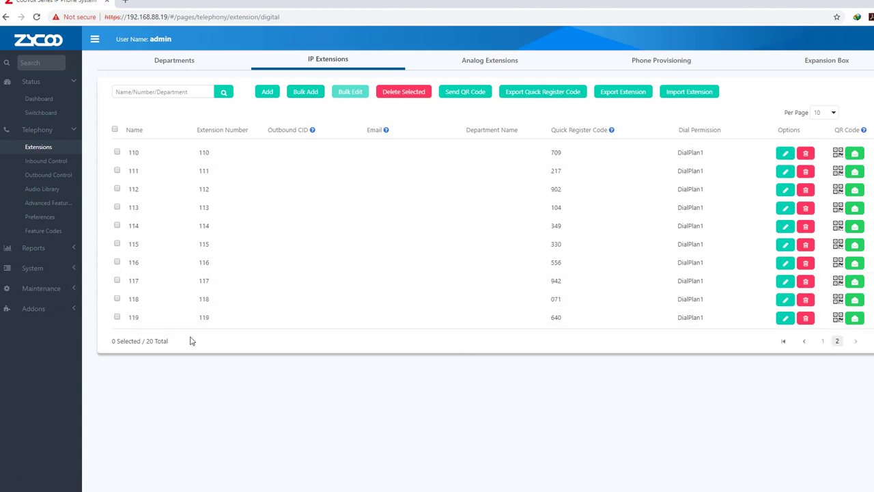
click(804, 342)
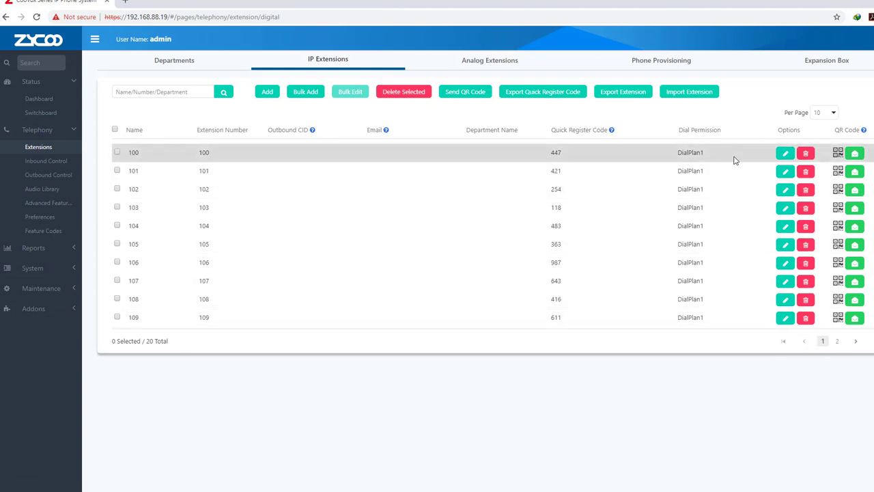
Open extension 100 for editing and review its user profile and voicemail feature settings
click(785, 153)
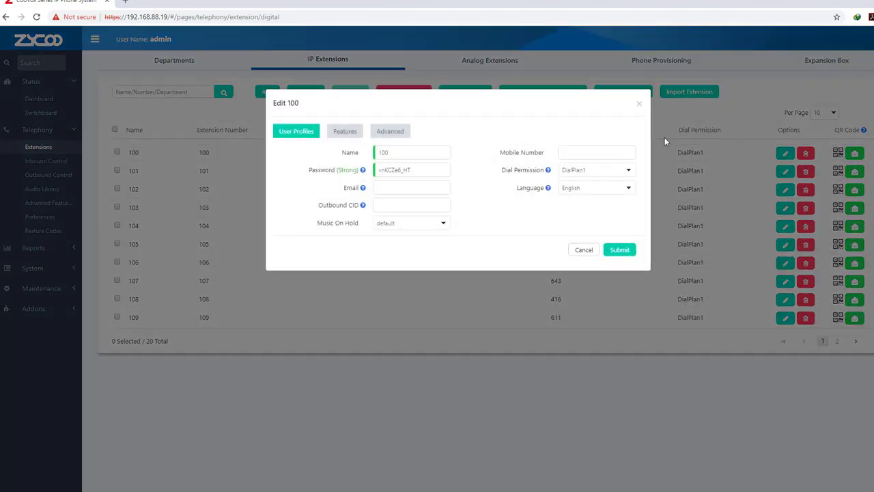
click(414, 172)
drag(417, 171, 384, 168)
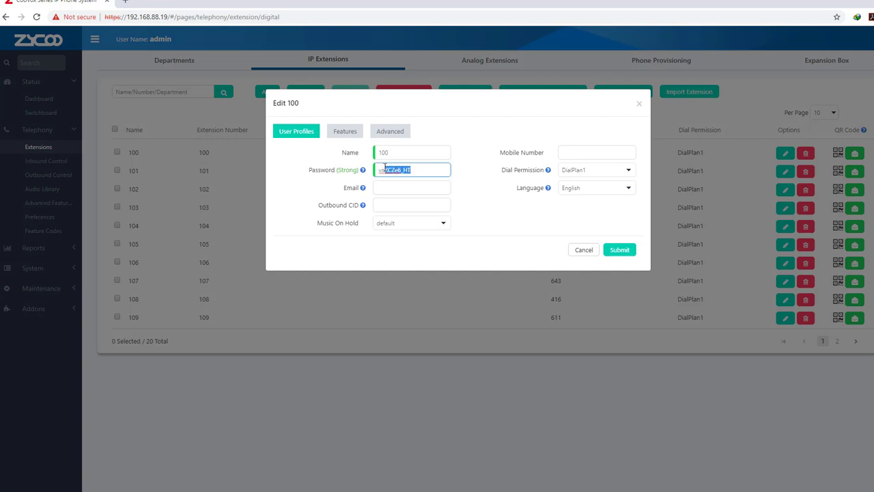
click(476, 200)
click(399, 194)
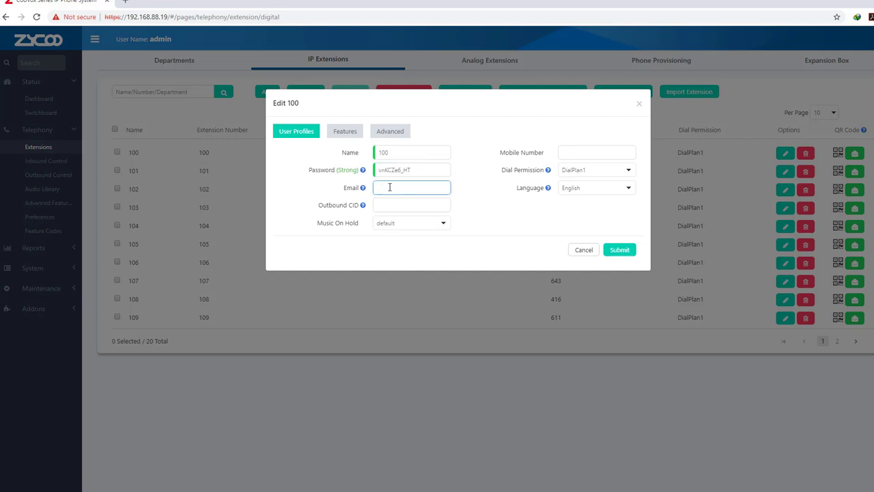
click(518, 217)
click(563, 151)
click(344, 133)
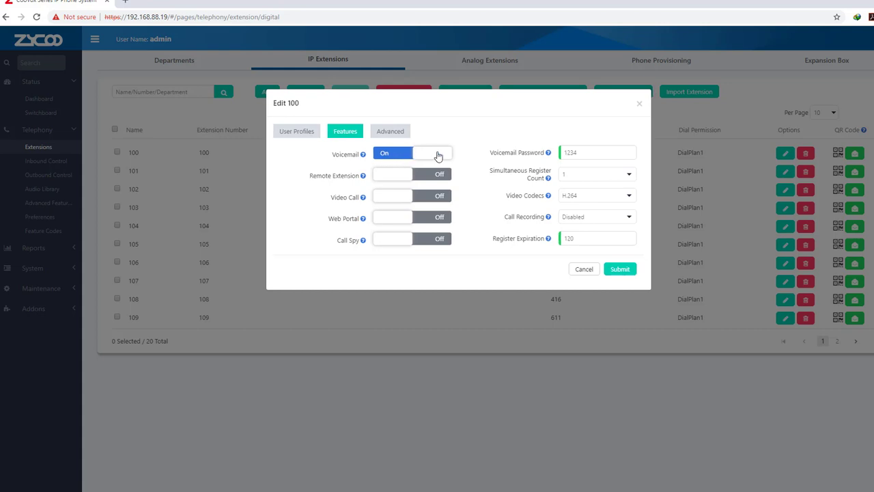
click(409, 155)
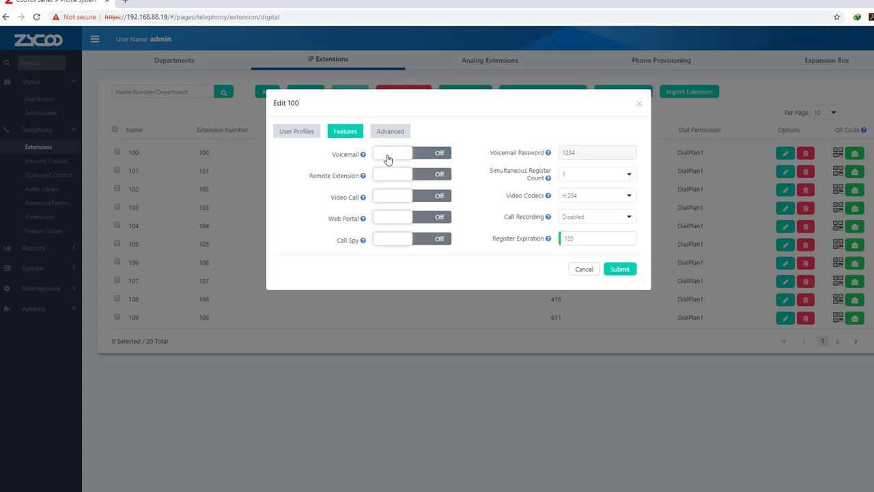
click(386, 158)
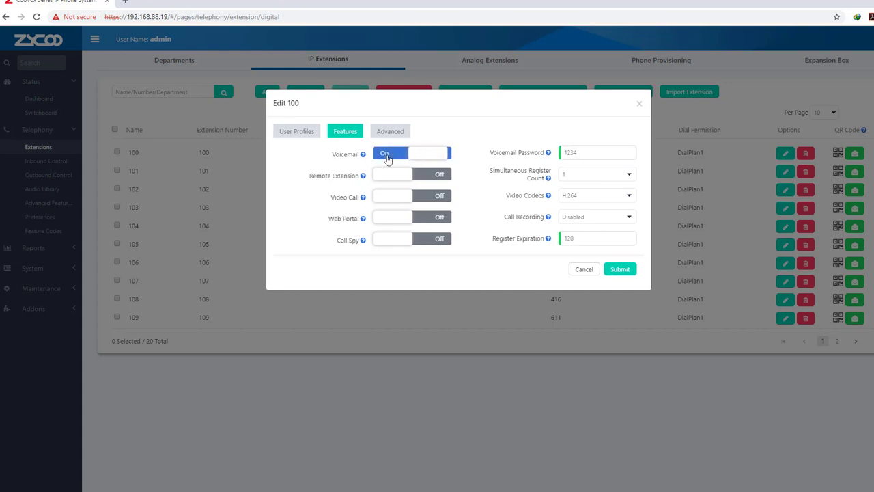
click(560, 153)
Turn on NAT support in extension 100's advanced settings and save the extension
click(392, 132)
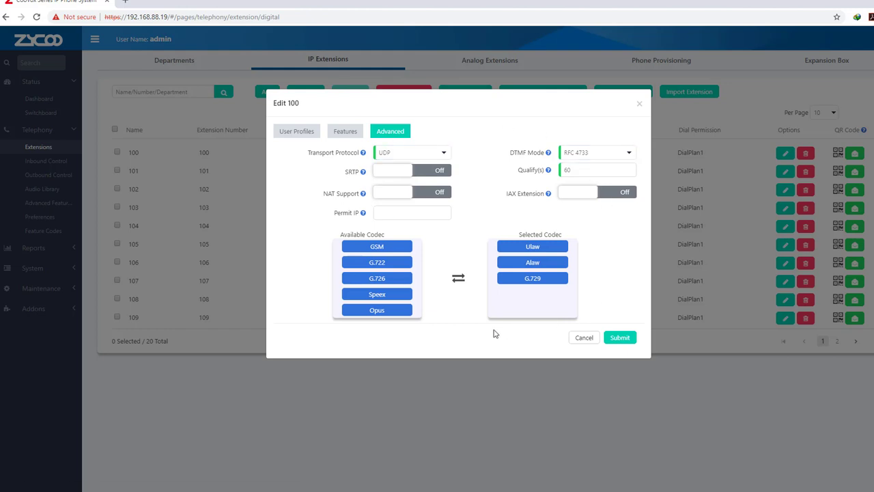
click(426, 194)
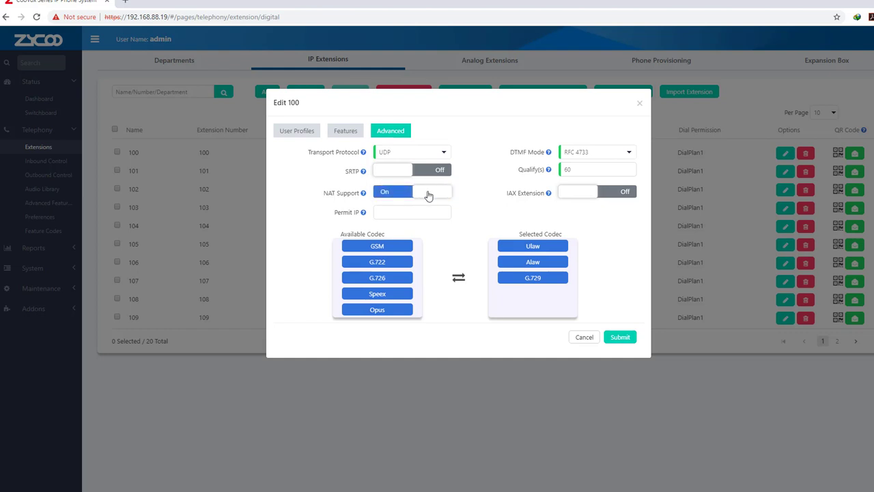
click(616, 339)
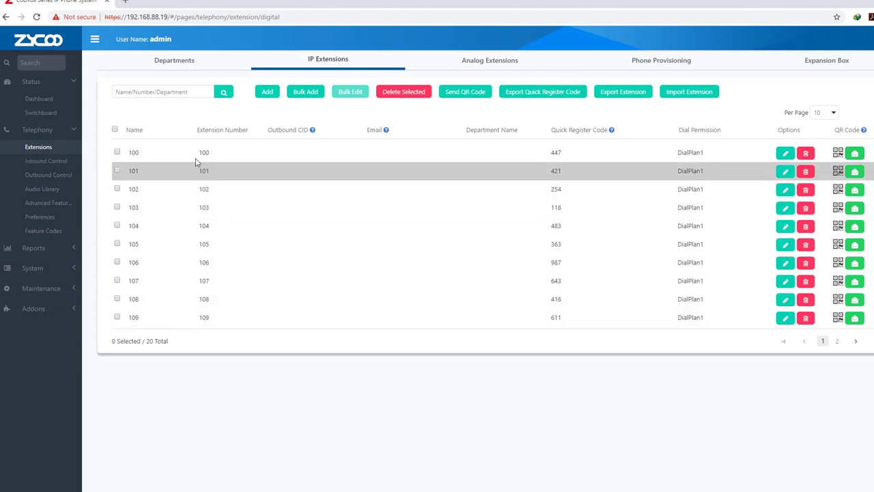
Start a new SIP trunk under outbound control and name it line1
click(39, 179)
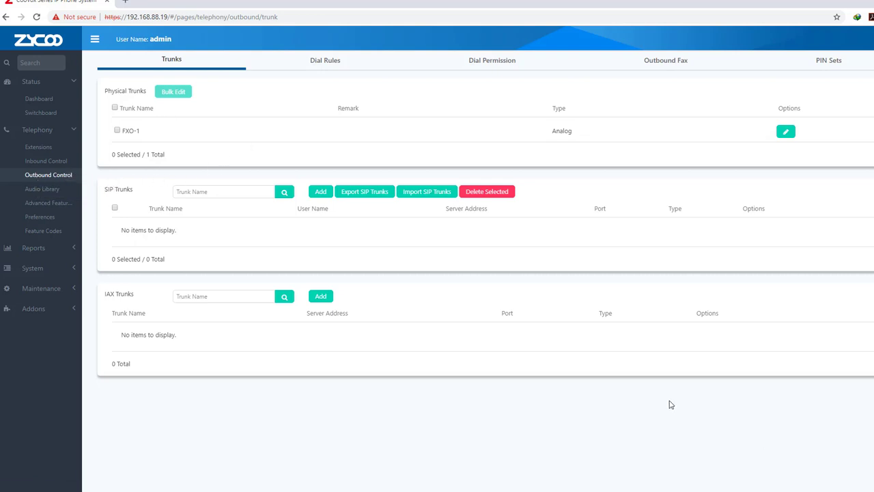
click(319, 194)
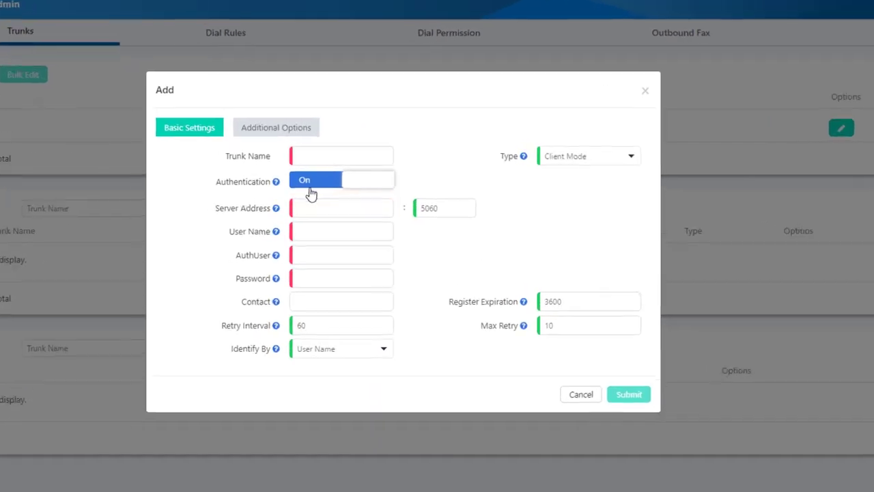
click(306, 158)
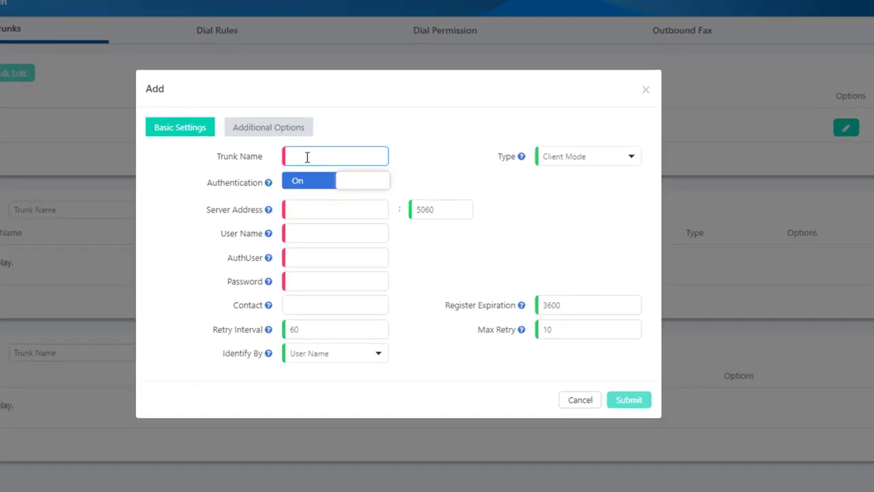
text(line1)
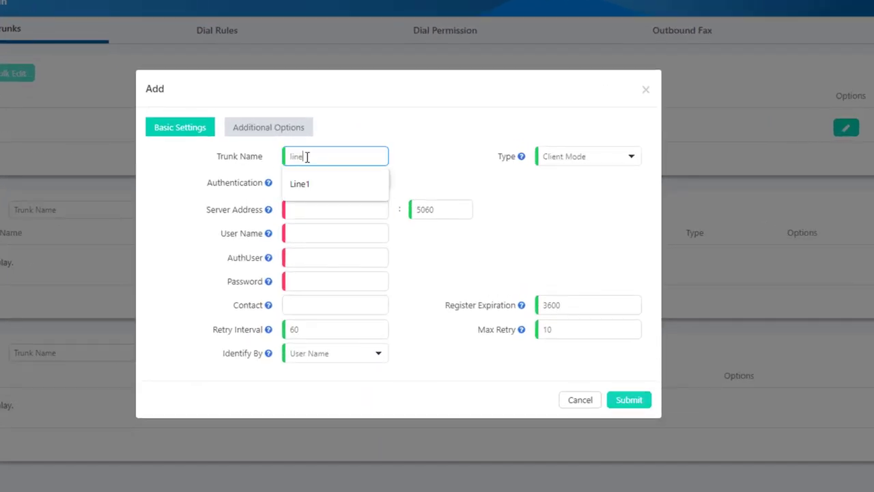
Set the new SIP trunk's server address to 192.168.88.5 and its user name to 1020
click(322, 215)
click(313, 215)
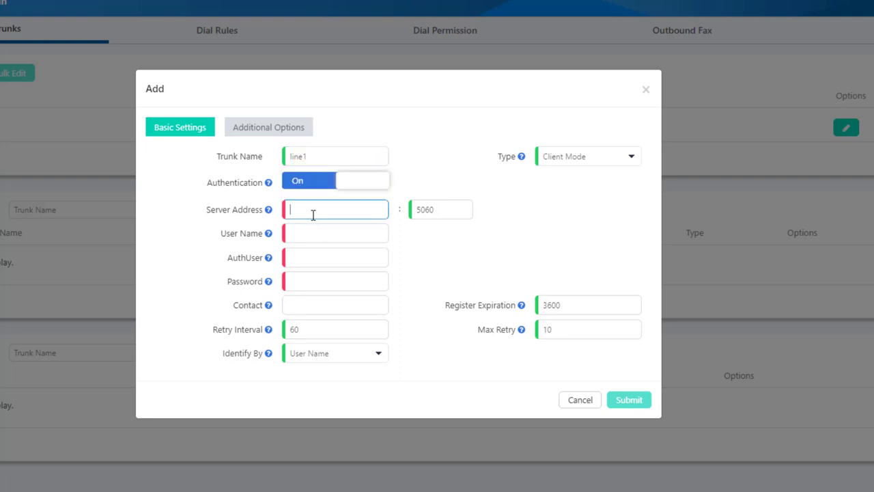
text(192.168.88.5)
click(332, 232)
text(100)
double_click(332, 232)
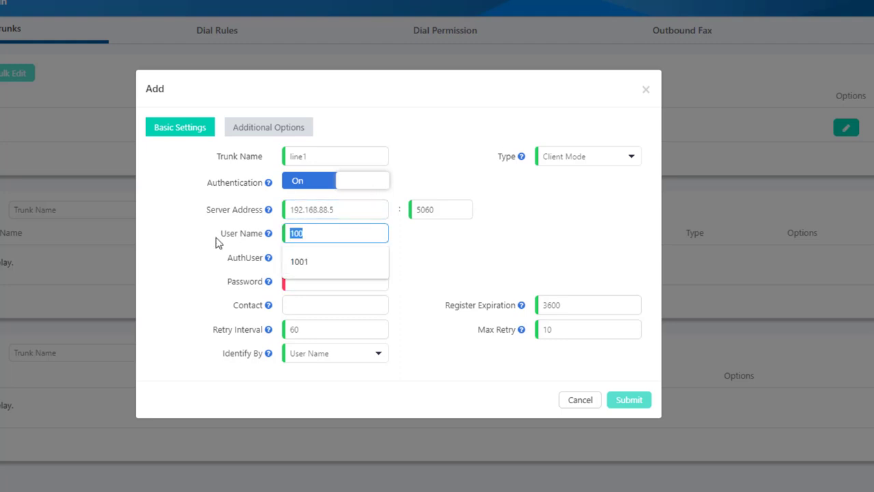
text(1020)
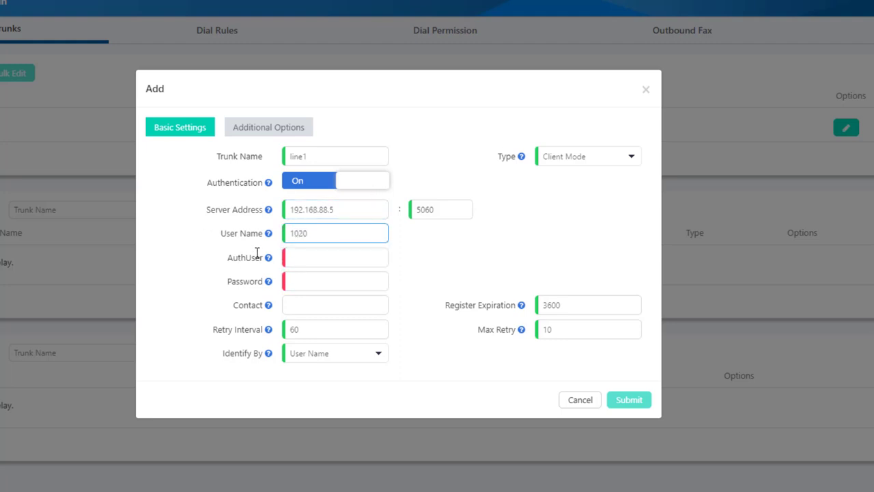
Set the new SIP trunk's AuthUser to 1020, paste the trunk password, and save the trunk
click(296, 257)
key(ctrl+v)
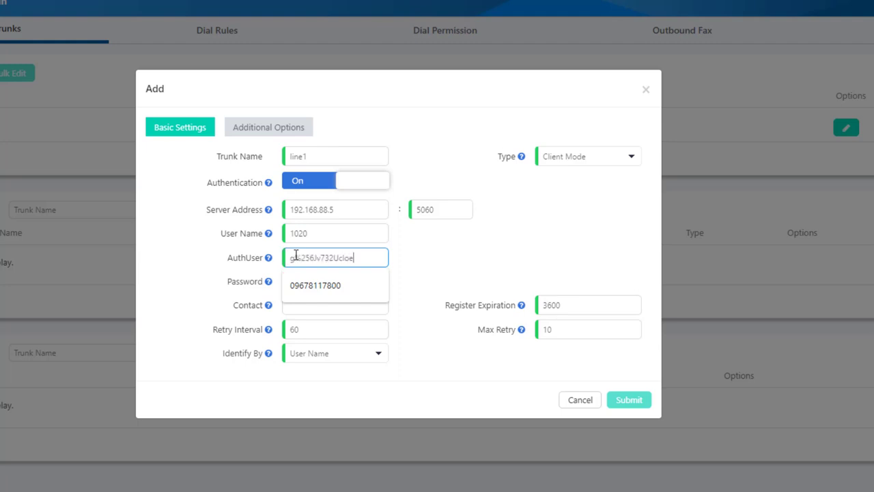
click(309, 281)
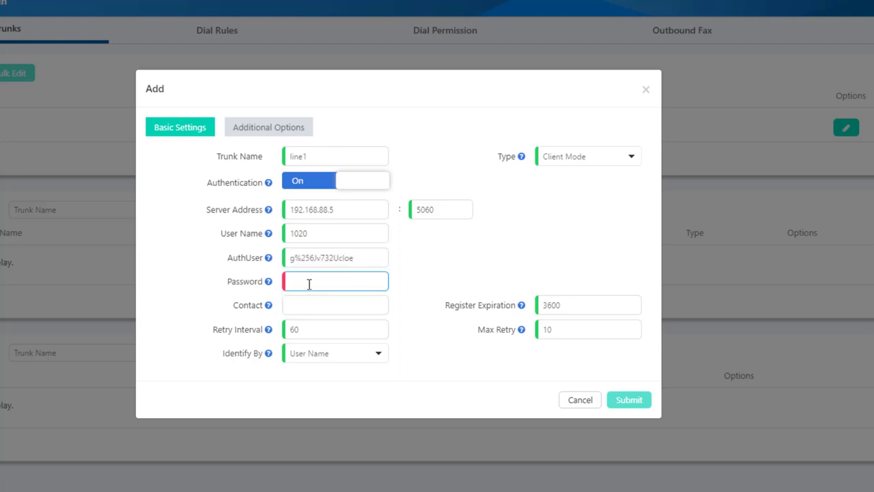
key(ctrl+v)
drag(355, 257, 196, 268)
text(10)
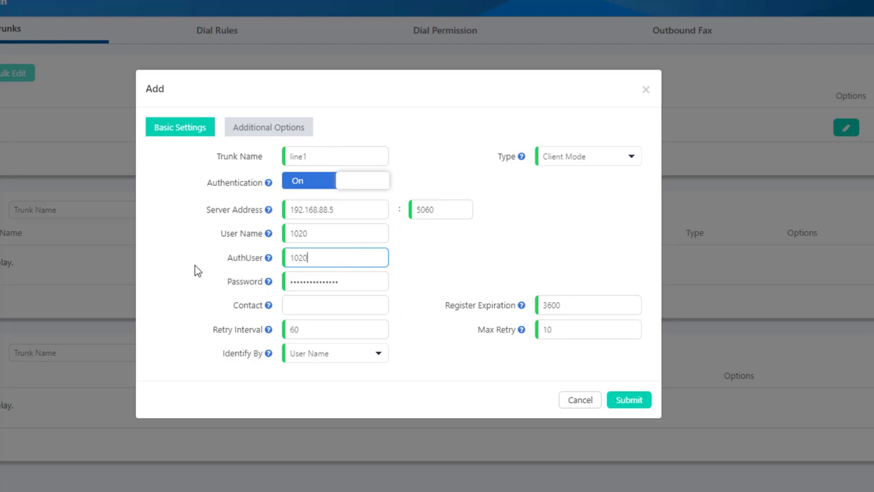
click(629, 402)
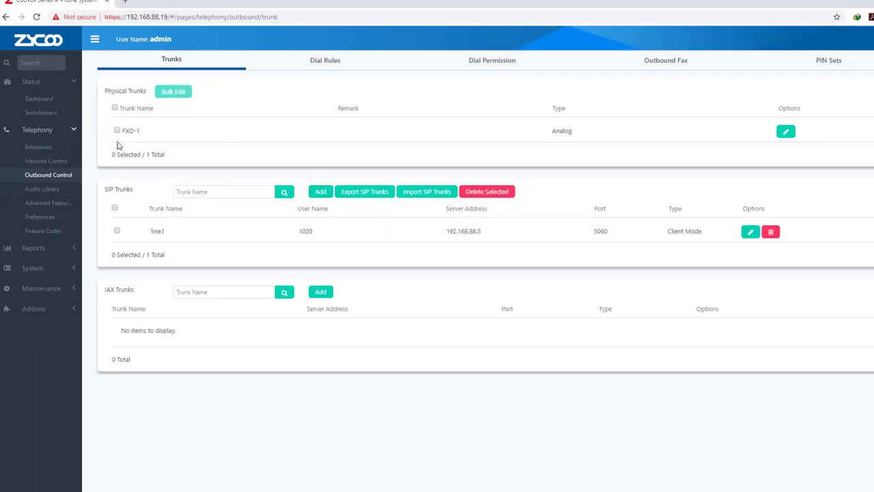
Check the registration status of the line1 trunk in the switchboard
click(39, 114)
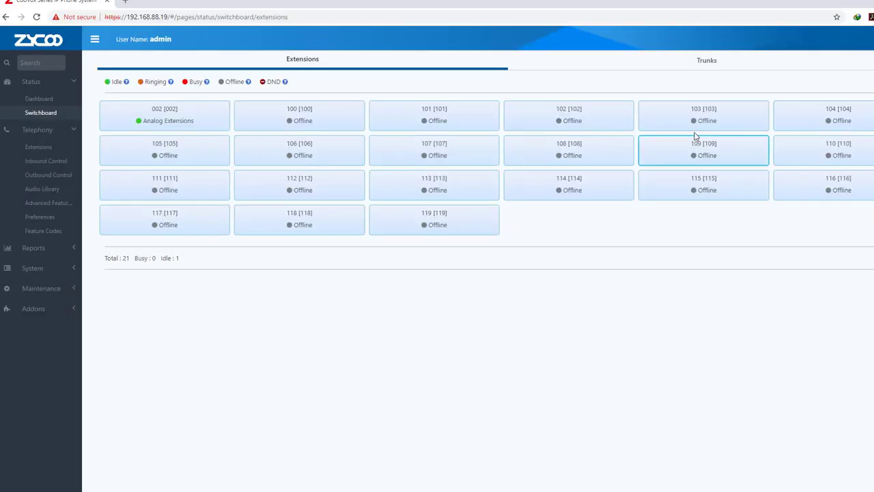
click(706, 64)
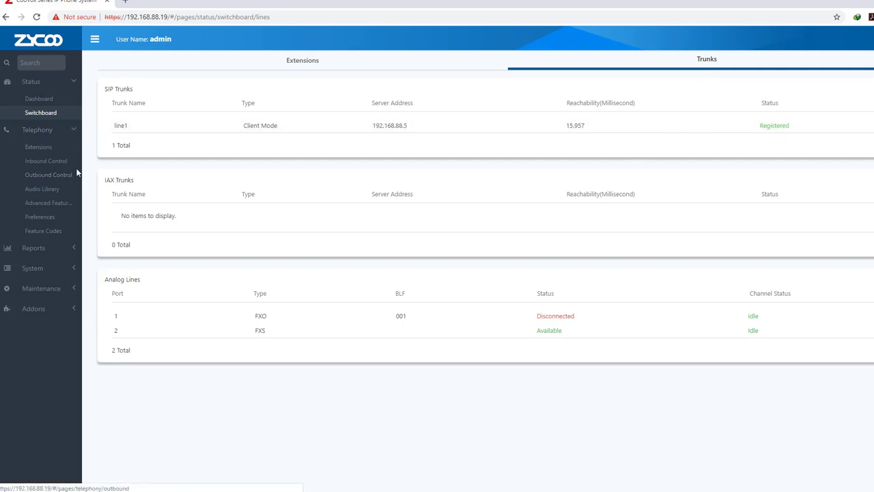
Start a new inbound IVR named welcome_IVR and give it the voice prompt welcome
click(46, 164)
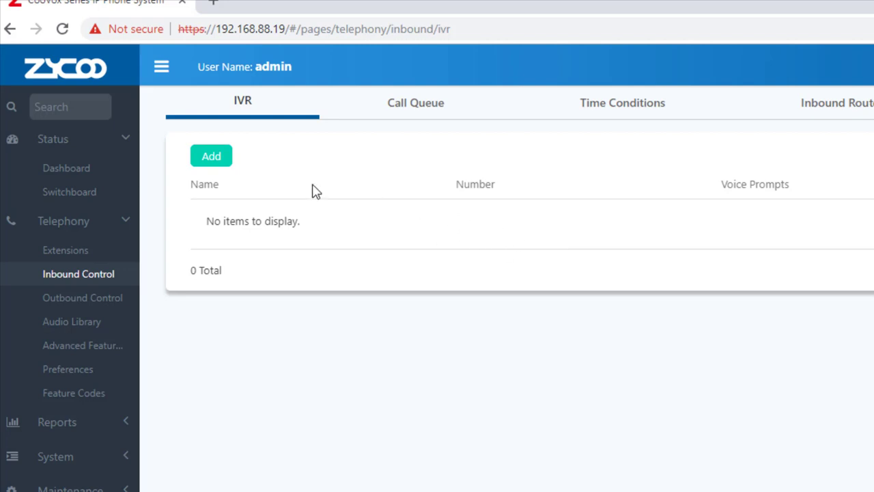
click(218, 164)
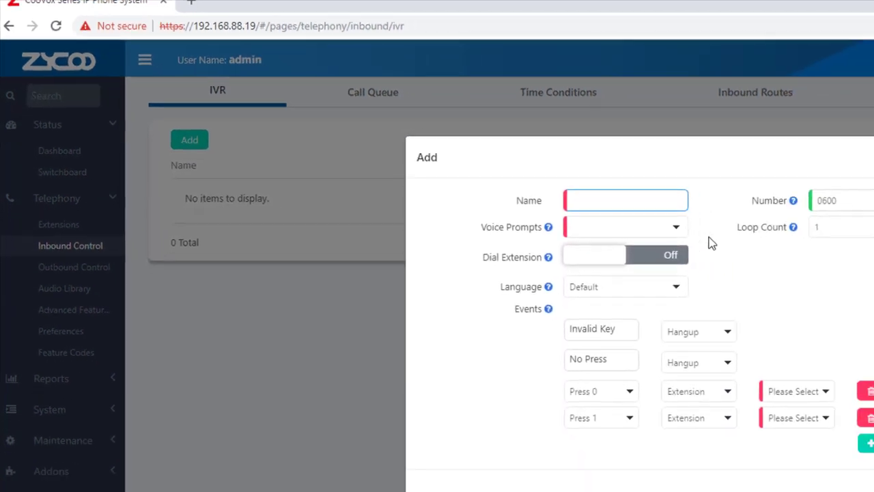
click(668, 224)
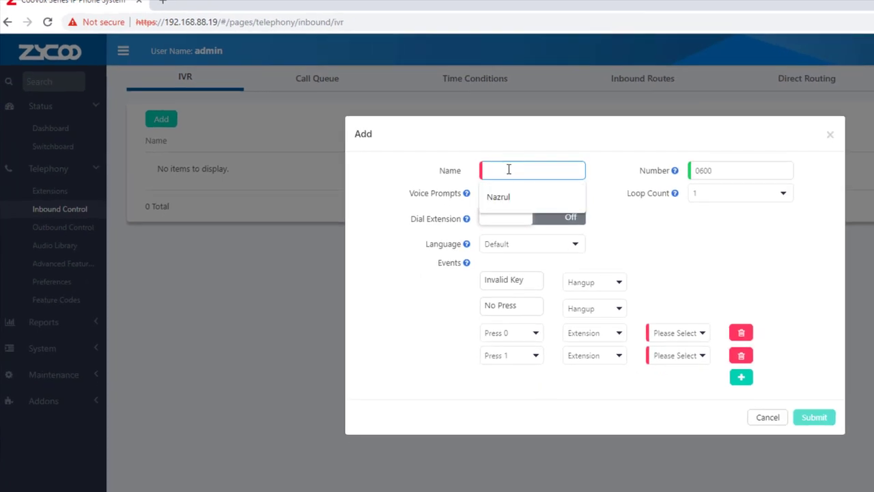
text(welcome_IVR)
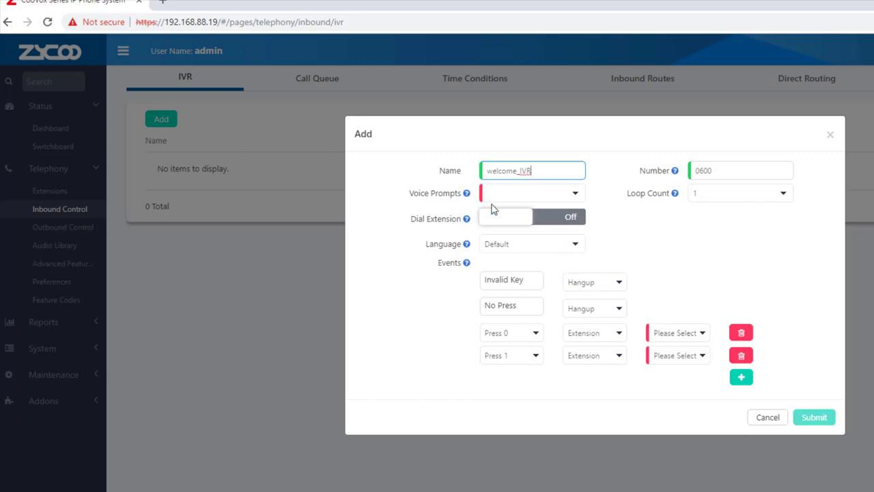
click(574, 196)
click(575, 196)
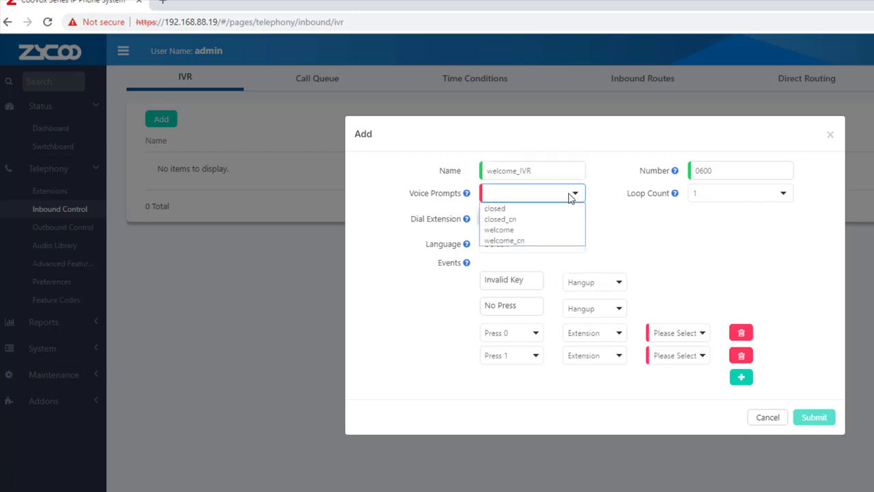
click(528, 229)
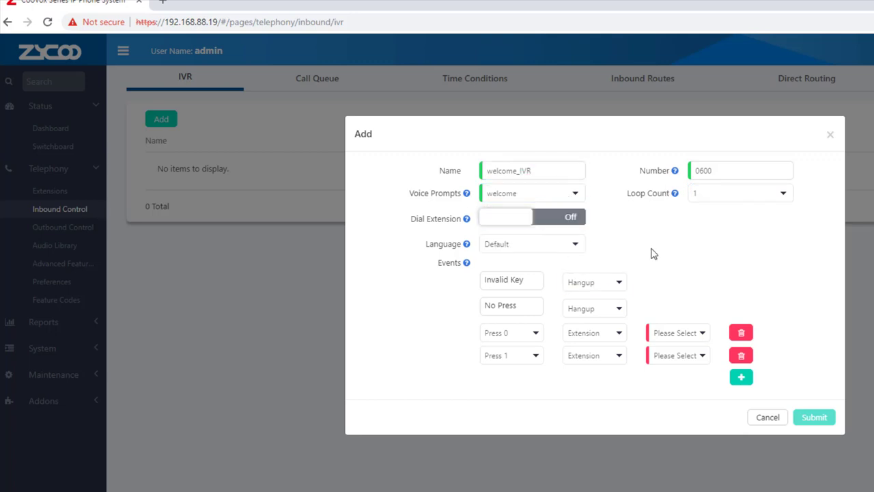
Turn on extension dialling for the IVR and set its dial permission to DialPlan1
click(549, 224)
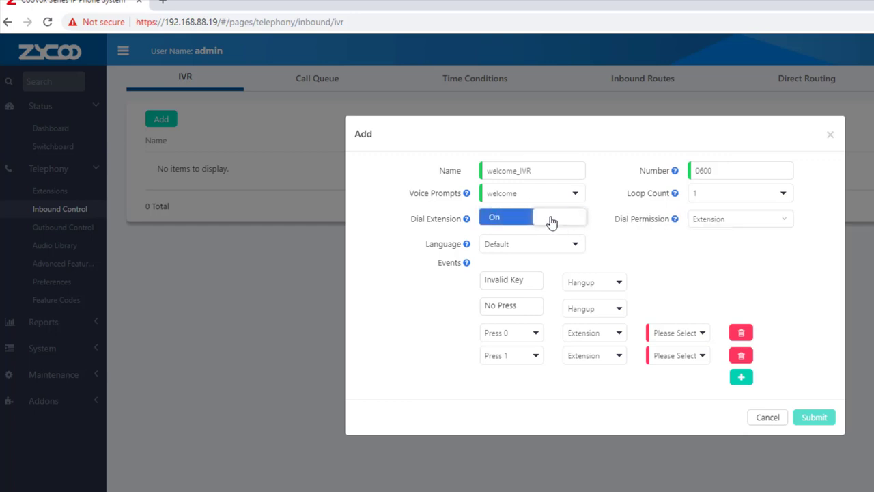
click(782, 225)
click(783, 226)
click(782, 225)
click(710, 268)
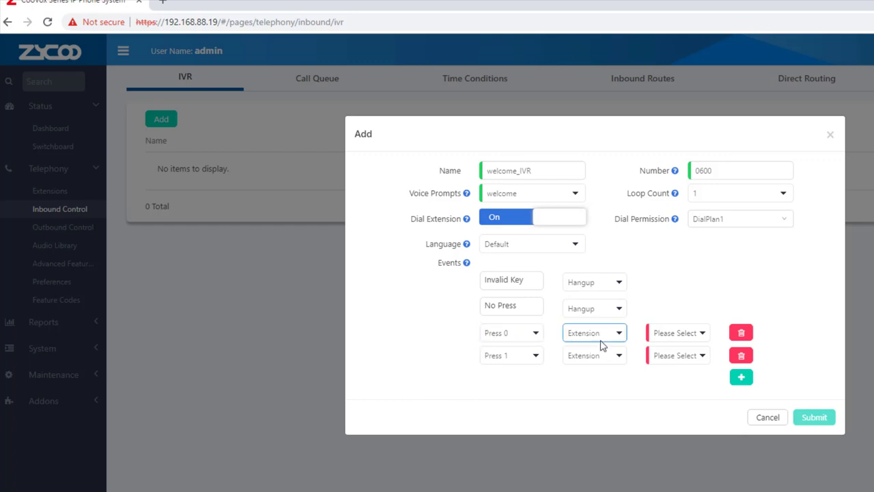
Route the IVR's Press 0 event to extension 101 and remove the Press 1 event
click(683, 333)
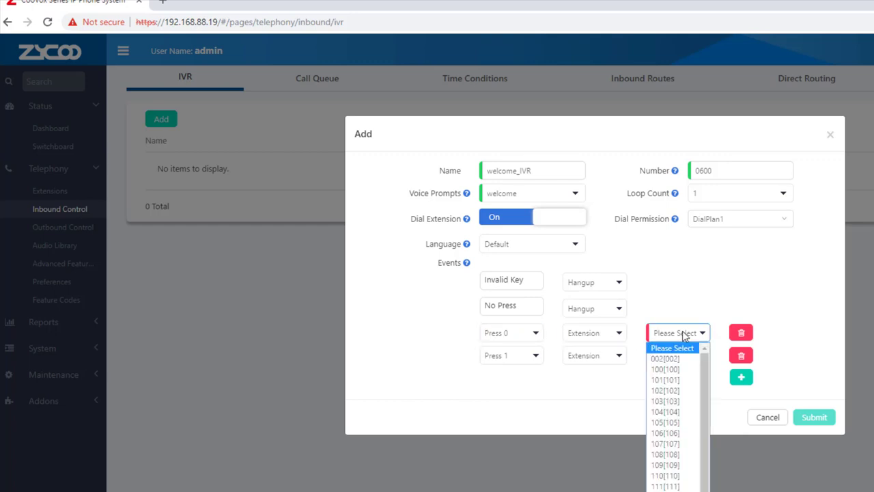
click(674, 381)
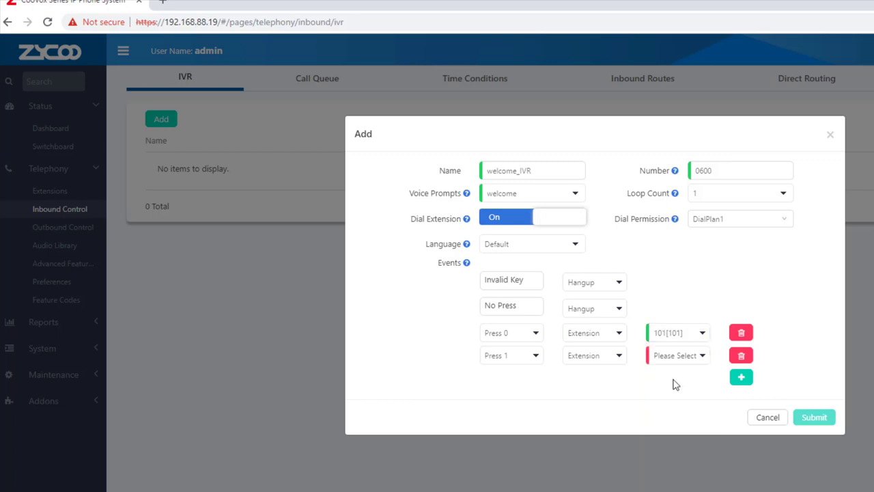
click(740, 355)
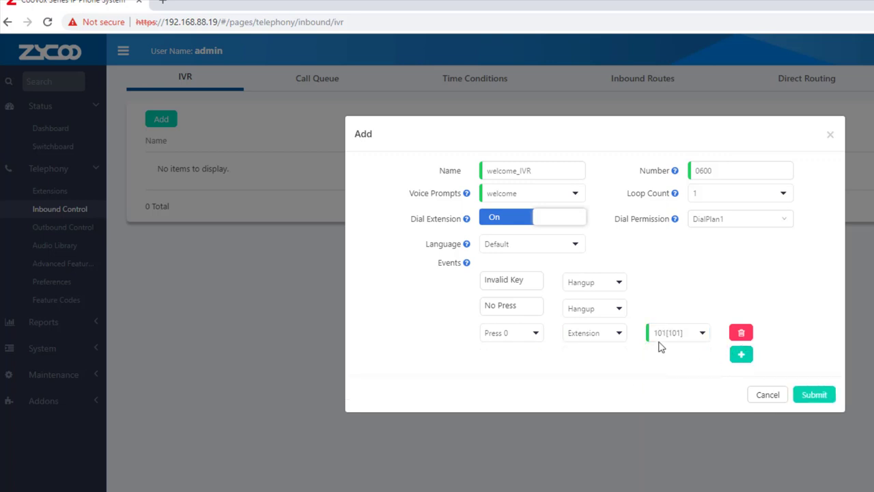
click(747, 356)
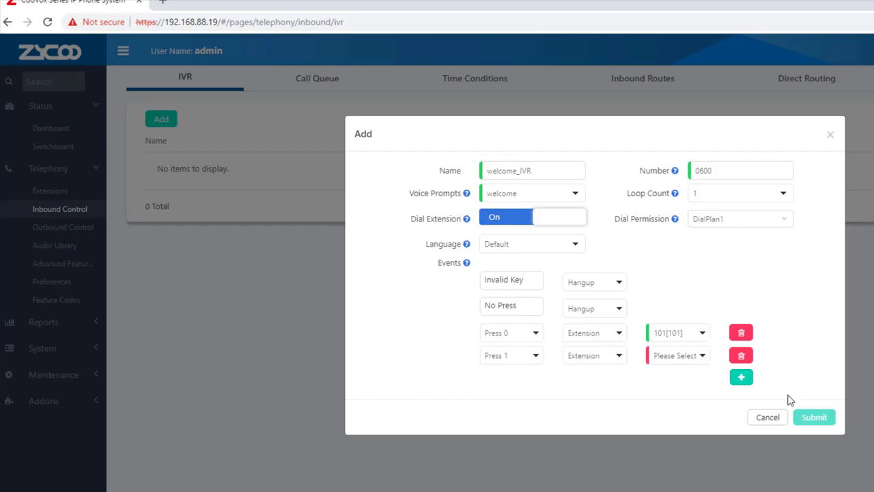
click(740, 355)
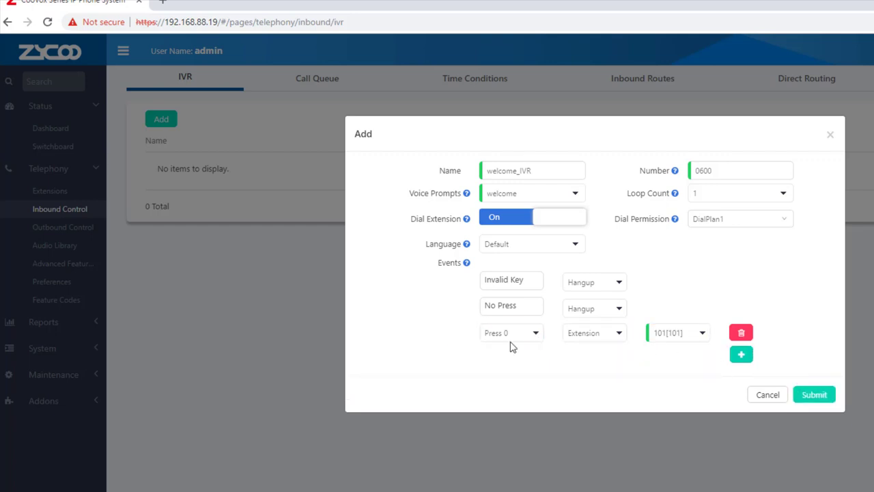
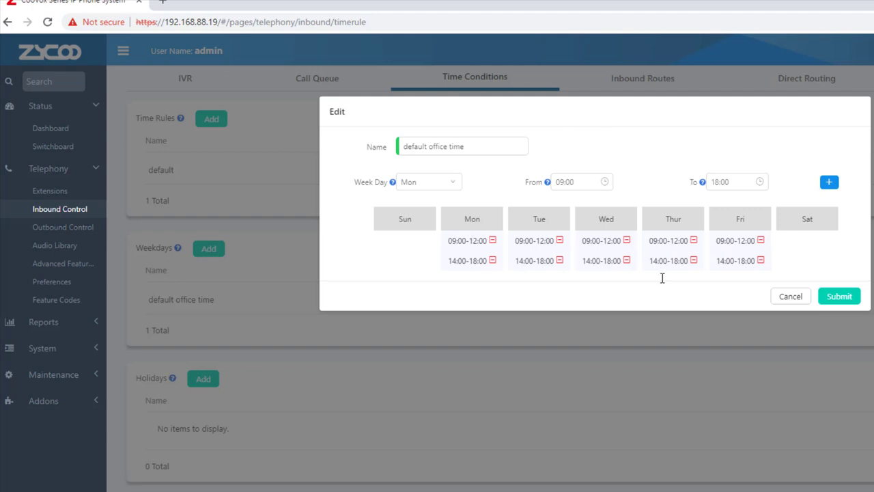
Leave the office time settings without saving and route line1's inbound business-hours calls to the IVR welcome_IVR[0600]
click(791, 296)
click(642, 83)
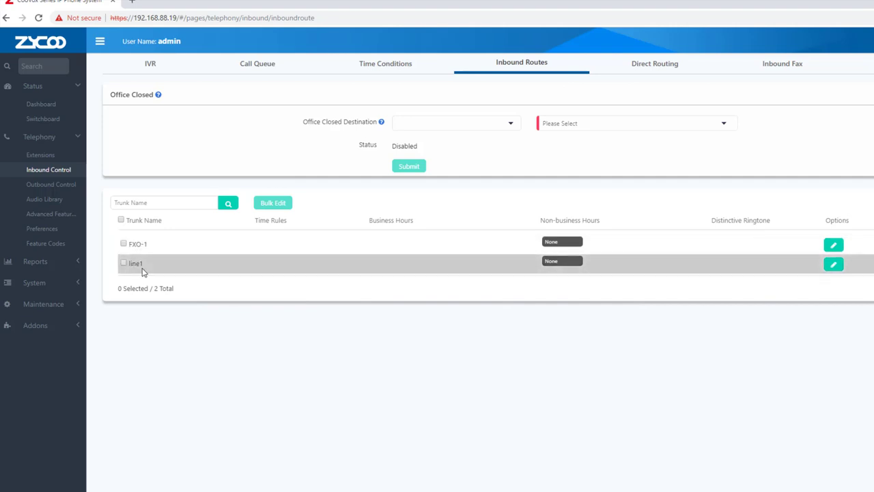
click(835, 264)
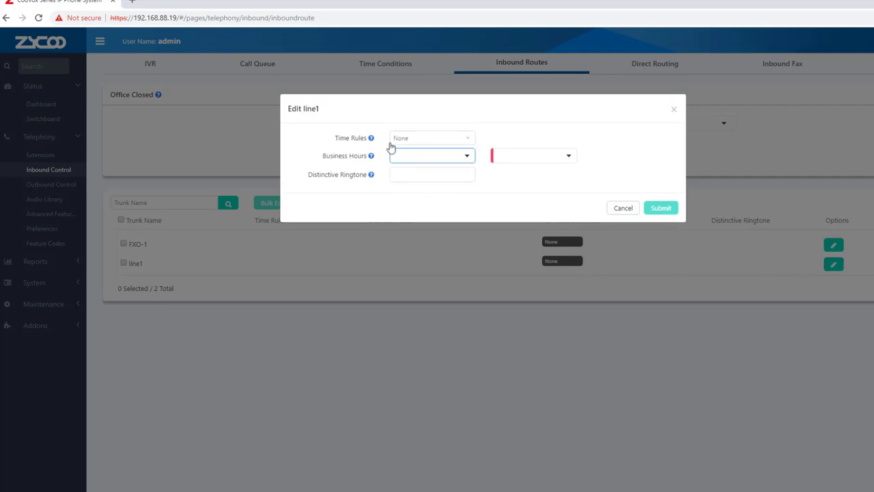
click(463, 156)
click(402, 169)
click(569, 160)
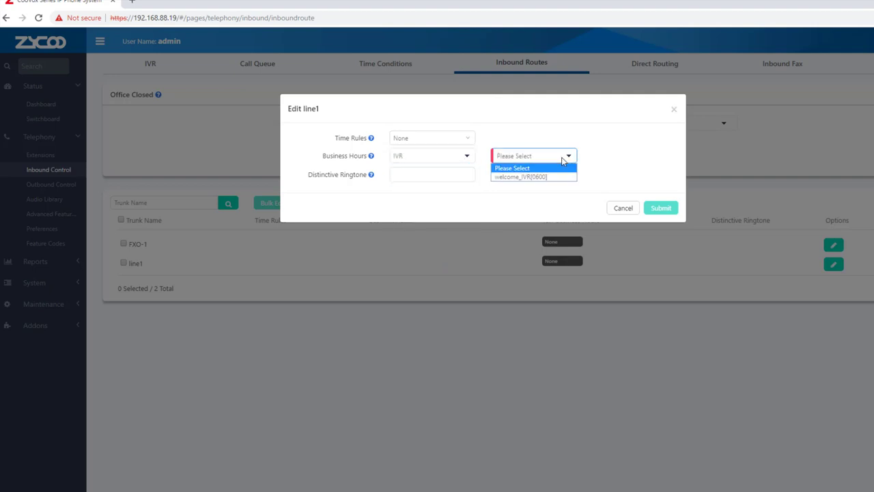
click(525, 179)
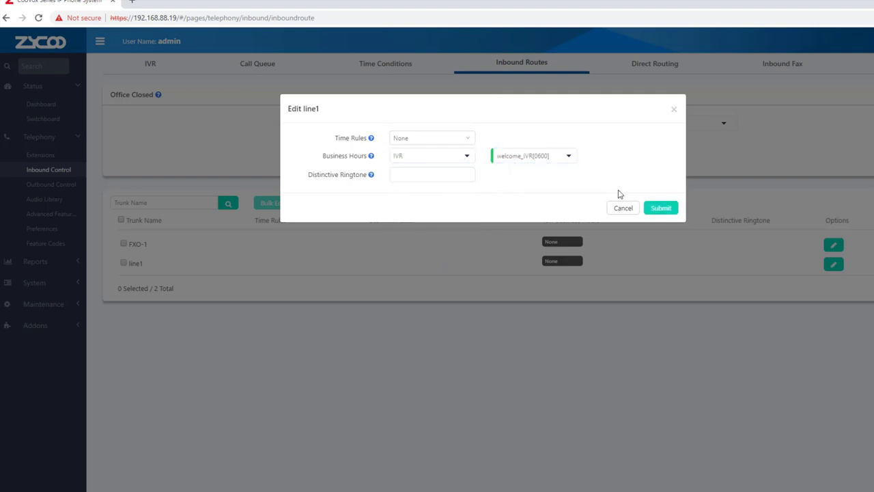
click(657, 208)
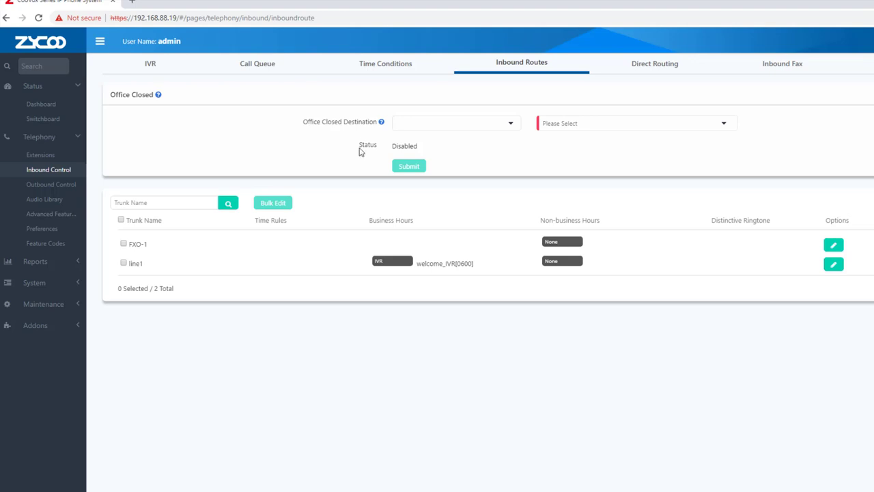
Start a new outbound dial rule and name it dial_rules1
click(156, 266)
click(48, 185)
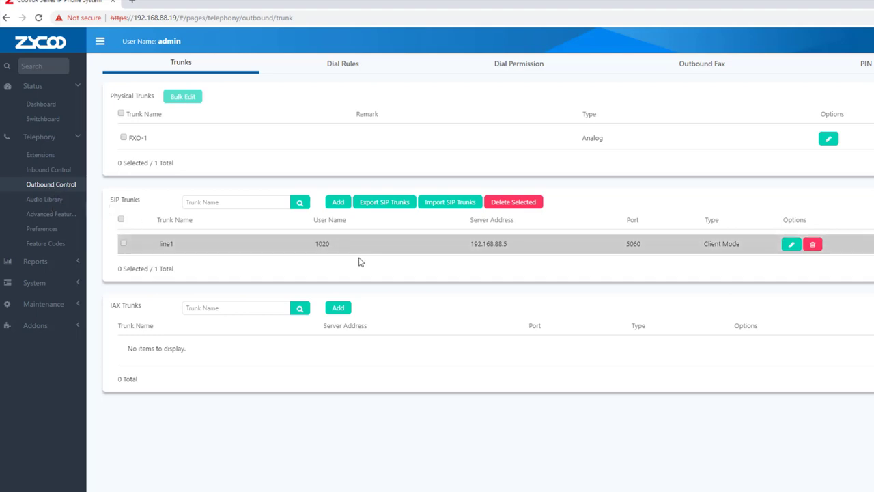
click(345, 65)
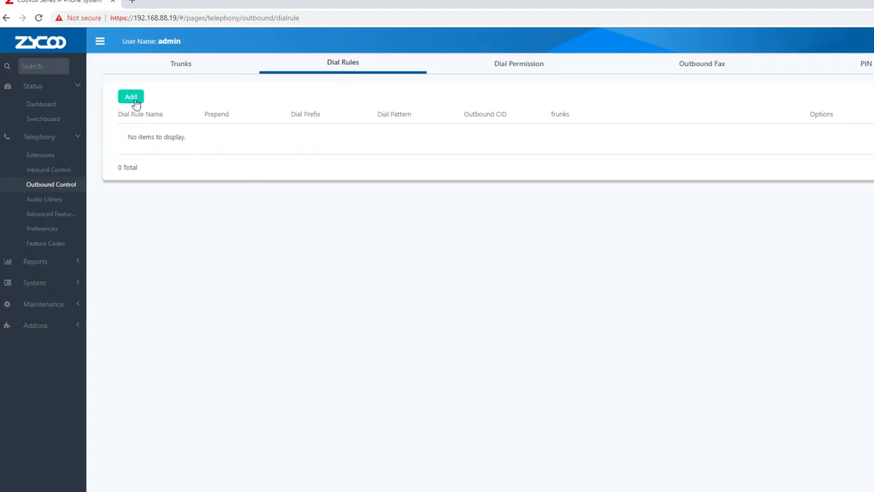
click(133, 100)
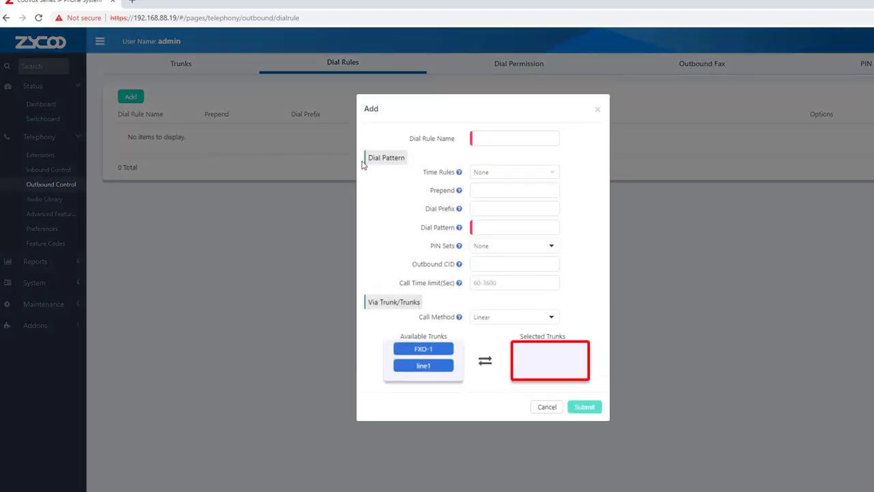
click(496, 138)
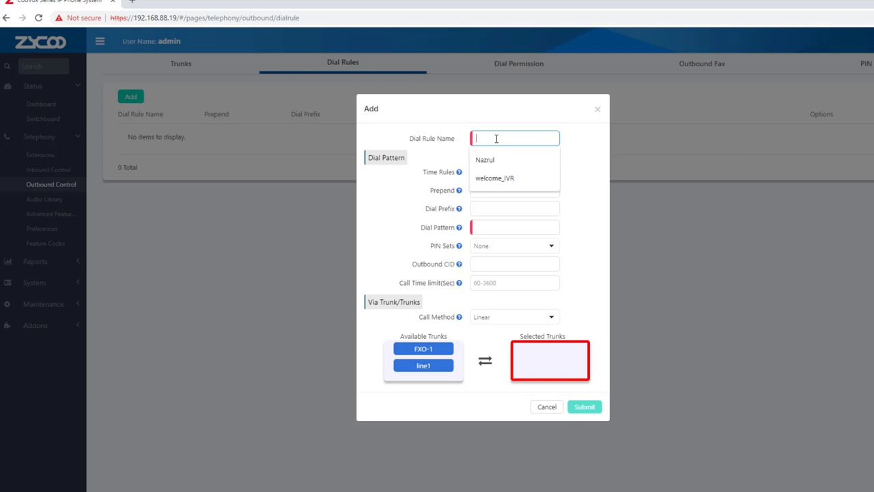
text(dial)
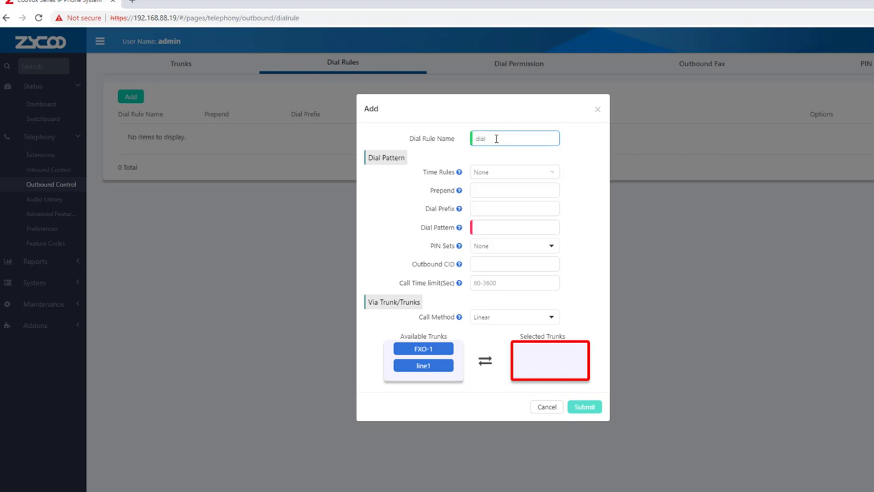
text(_rules1)
Set the dial rule's pattern to "x.", assign the line1 trunk to it, and save the rule
click(523, 229)
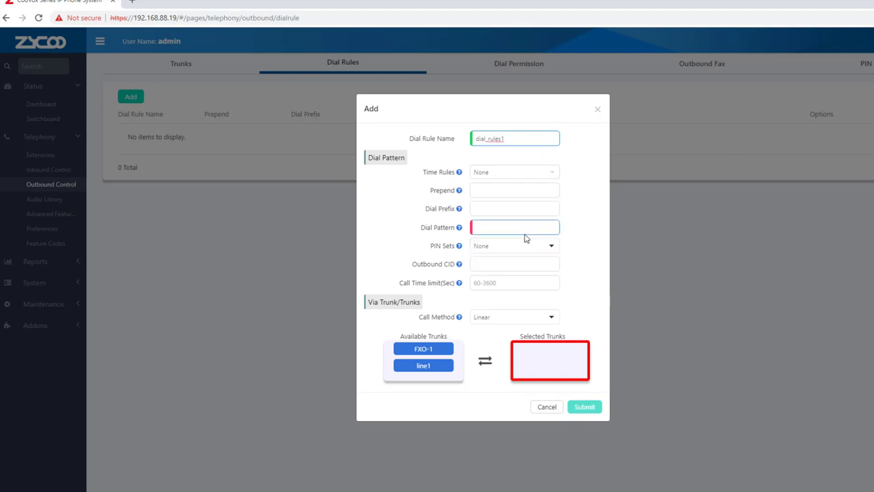
click(482, 229)
text(x.)
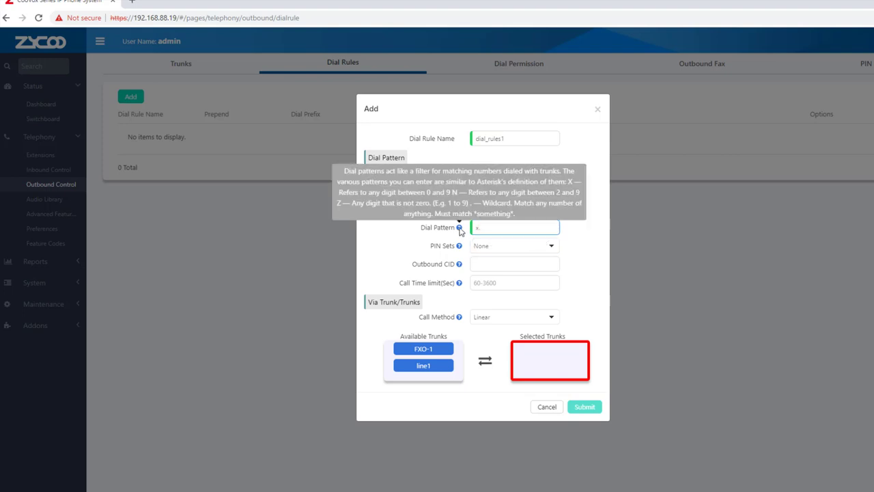
mouse_move(460, 231)
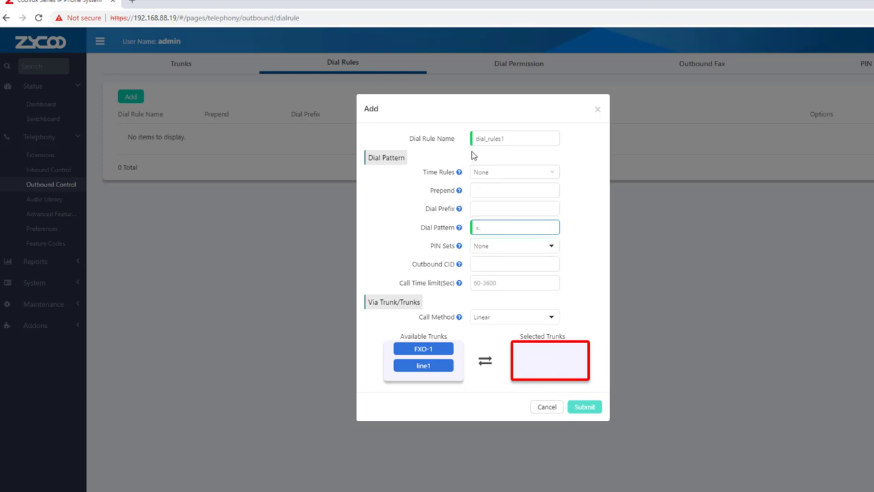
click(424, 367)
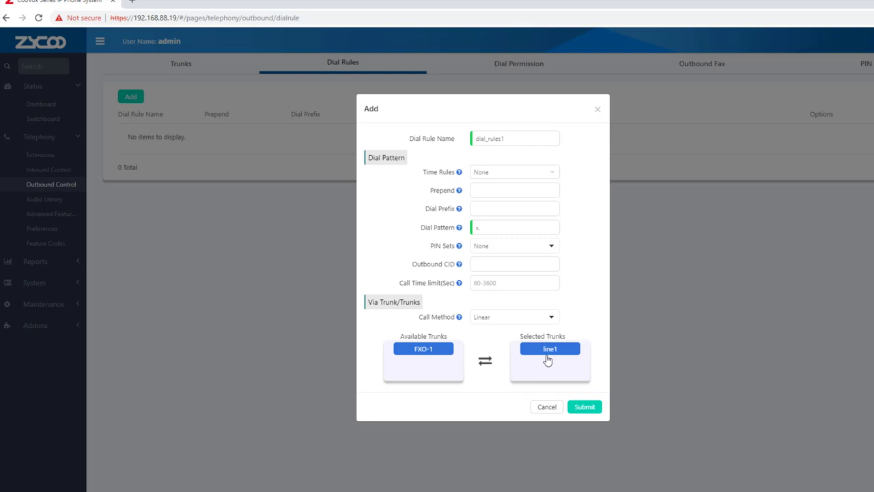
click(580, 408)
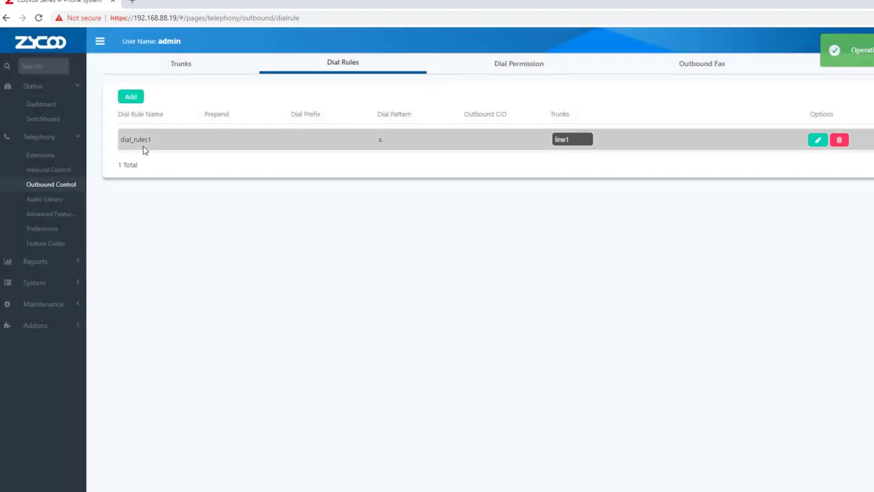
Add dial_rules1 to the selected rules of the DialPlan1 dial permission and save it
click(512, 66)
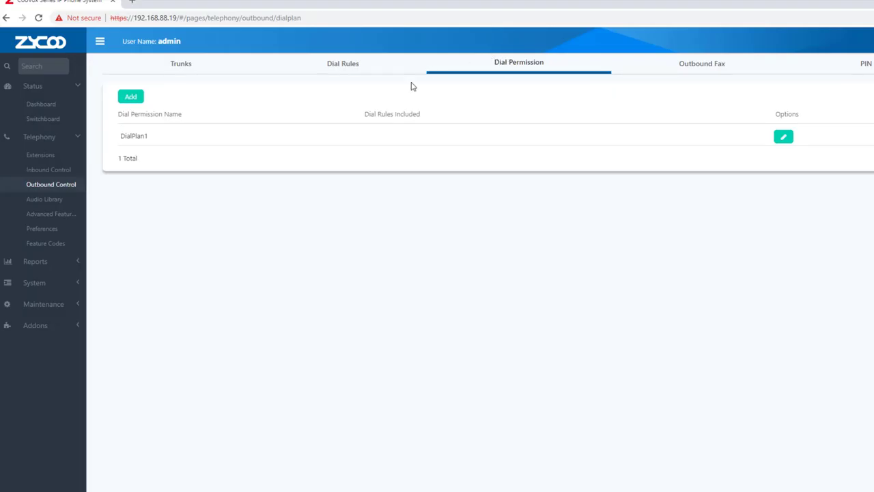
click(784, 137)
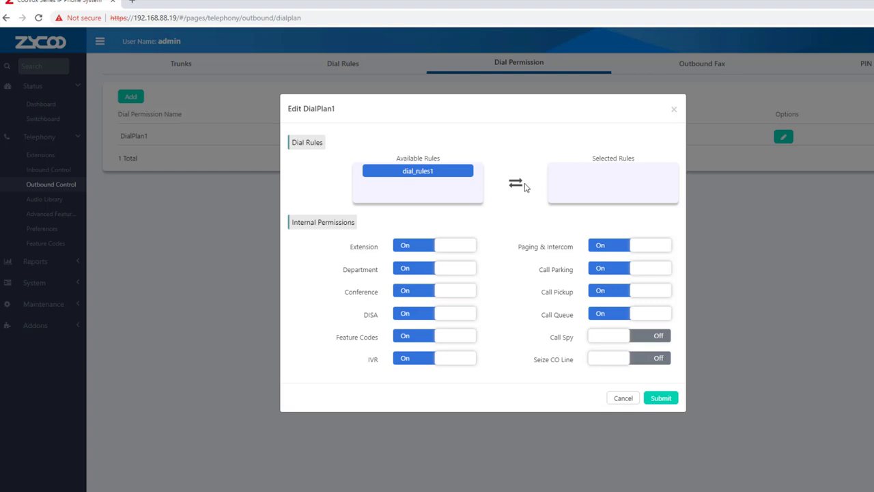
click(439, 179)
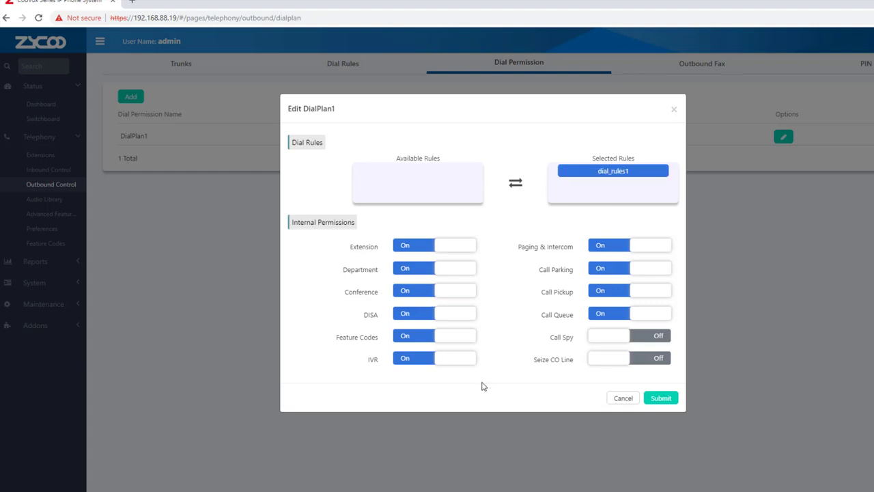
click(659, 399)
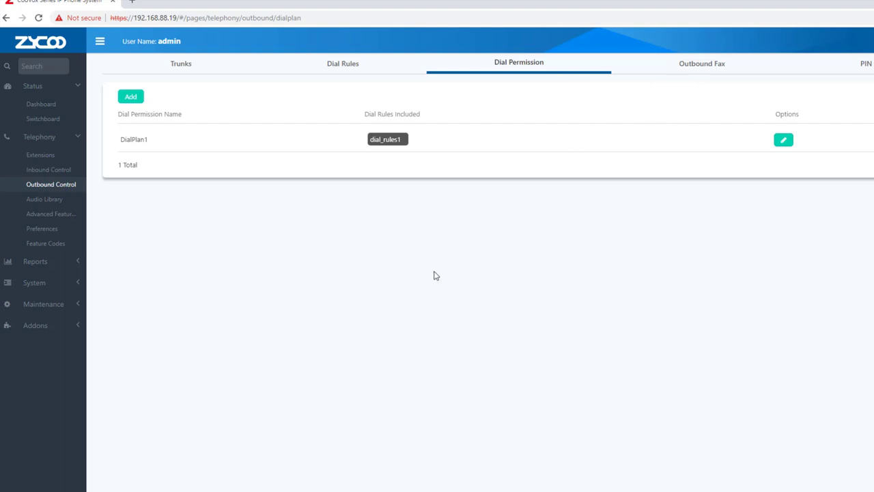
Review the audio library's music on hold files, IVR prompts and other custom prompts
click(43, 202)
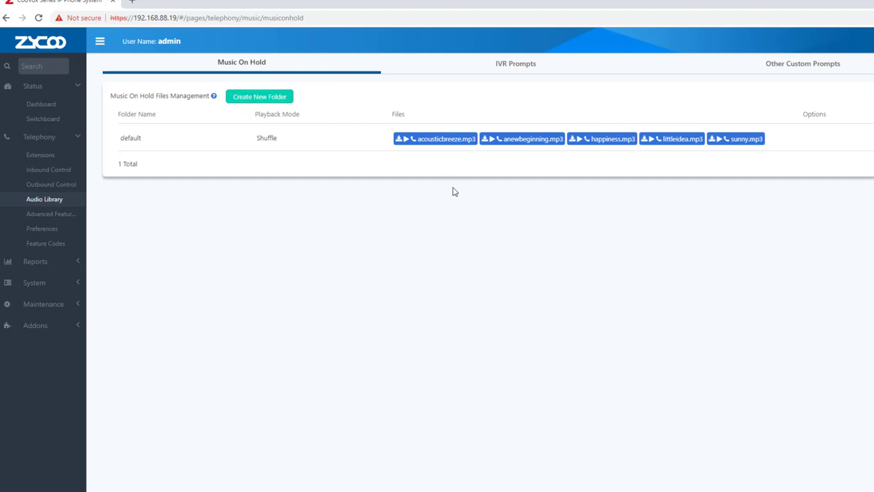
click(512, 71)
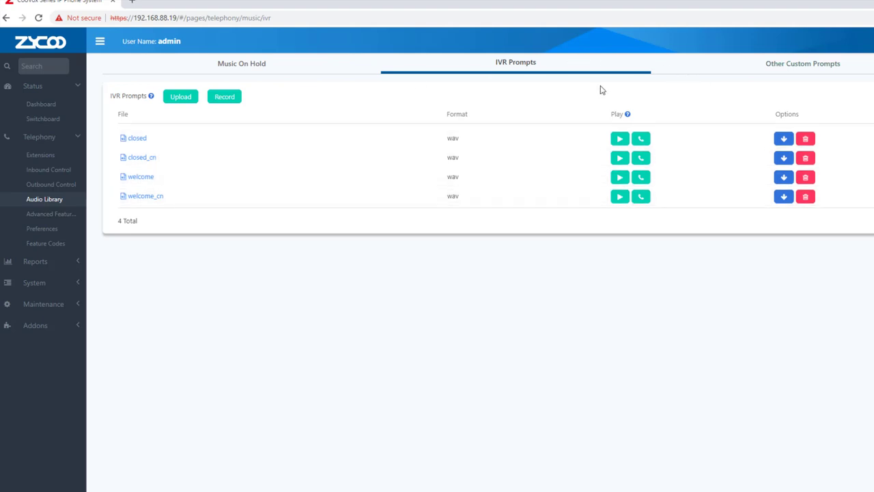
click(807, 63)
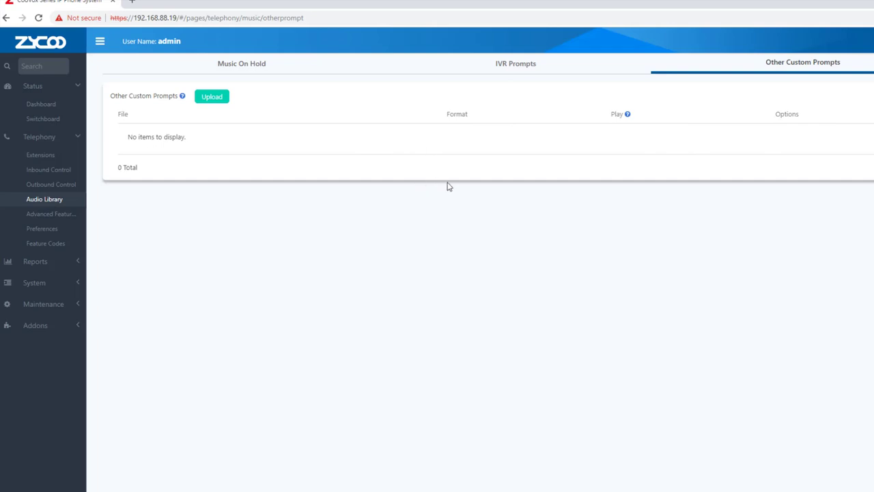
click(242, 66)
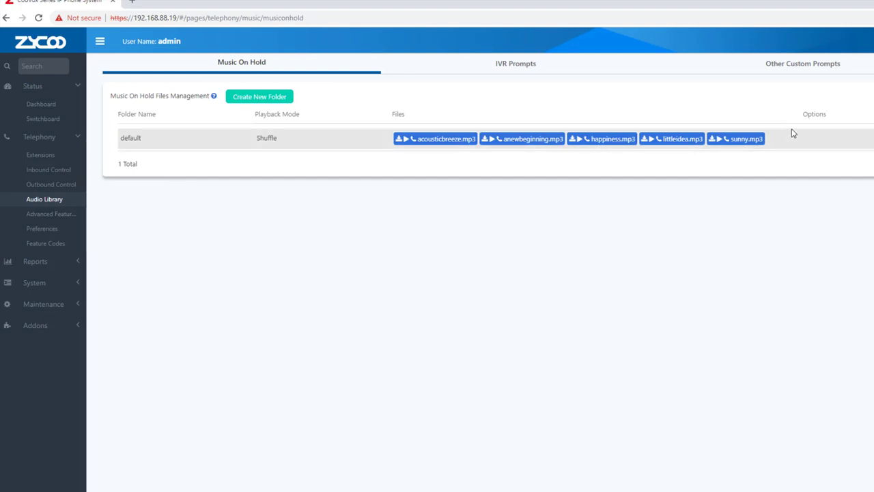
click(244, 100)
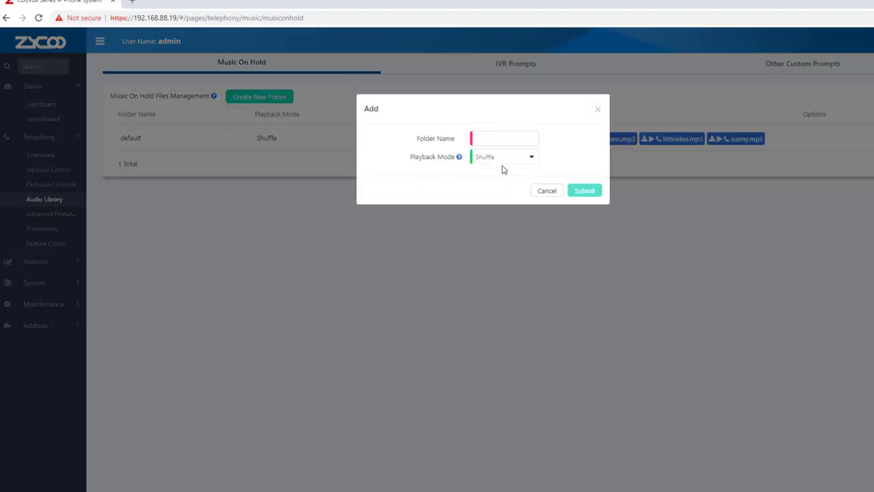
click(523, 158)
click(438, 140)
click(500, 157)
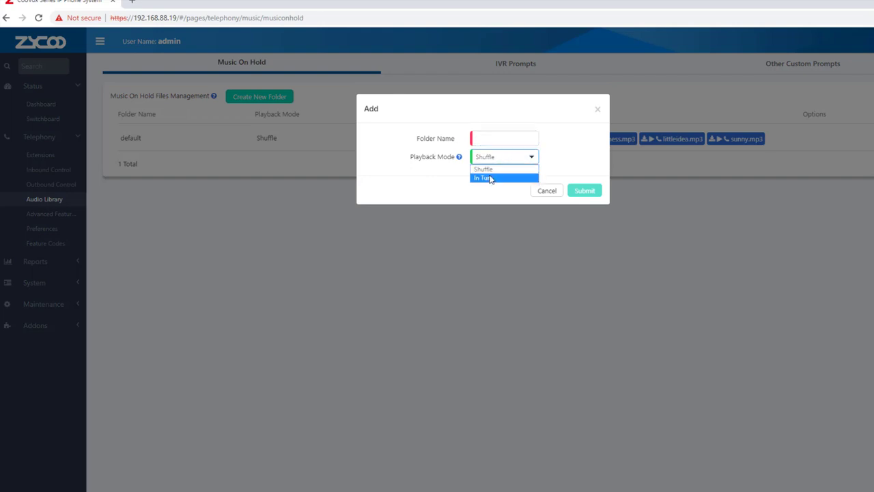
click(491, 180)
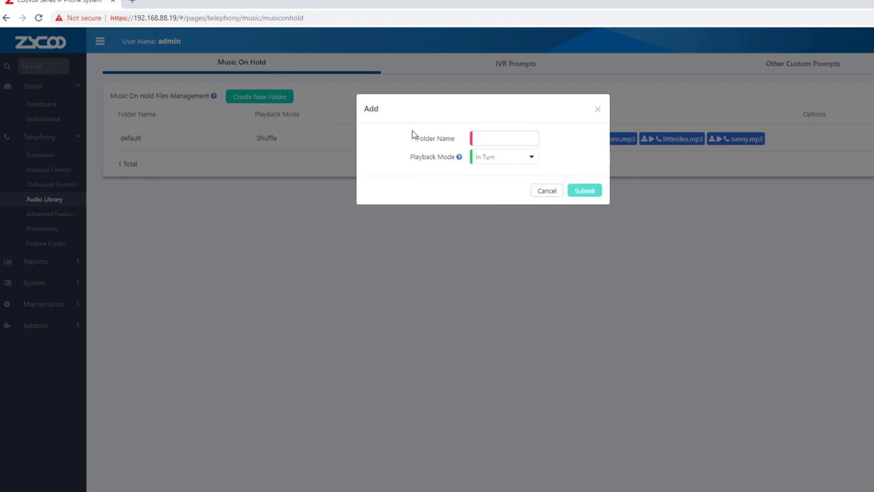
click(546, 190)
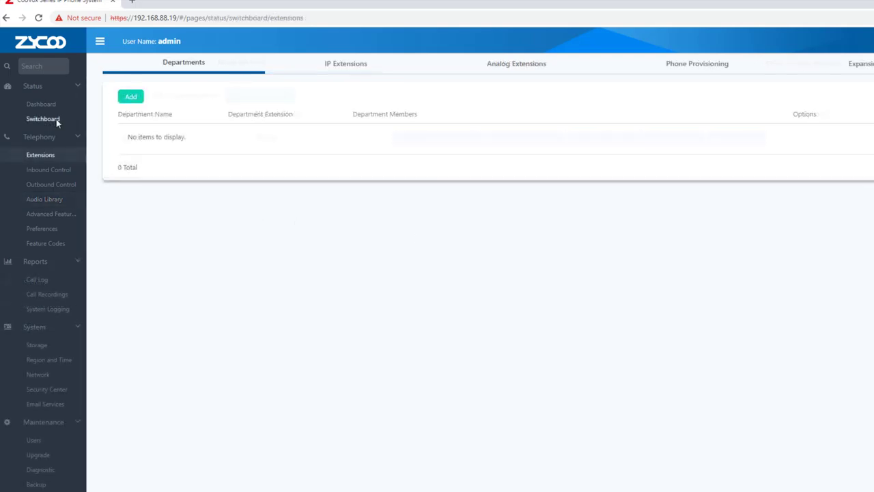
Check the status of the extensions and trunks on the switchboard
click(55, 119)
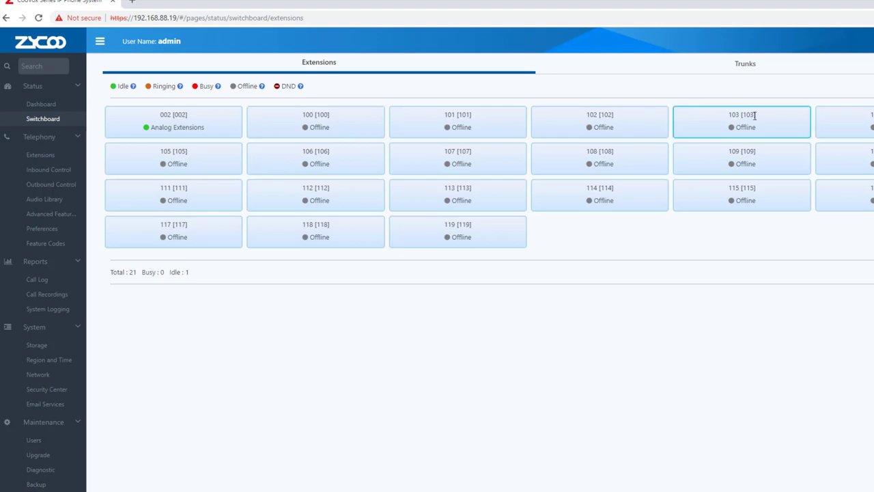
click(741, 64)
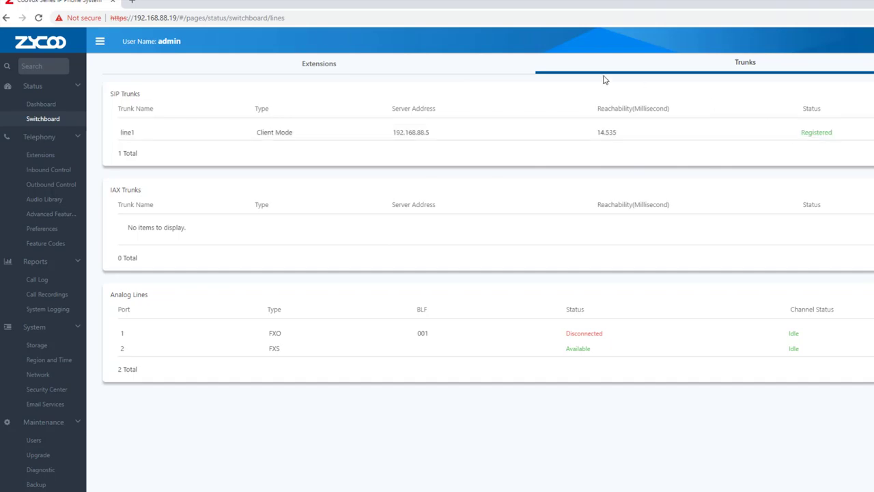
click(334, 65)
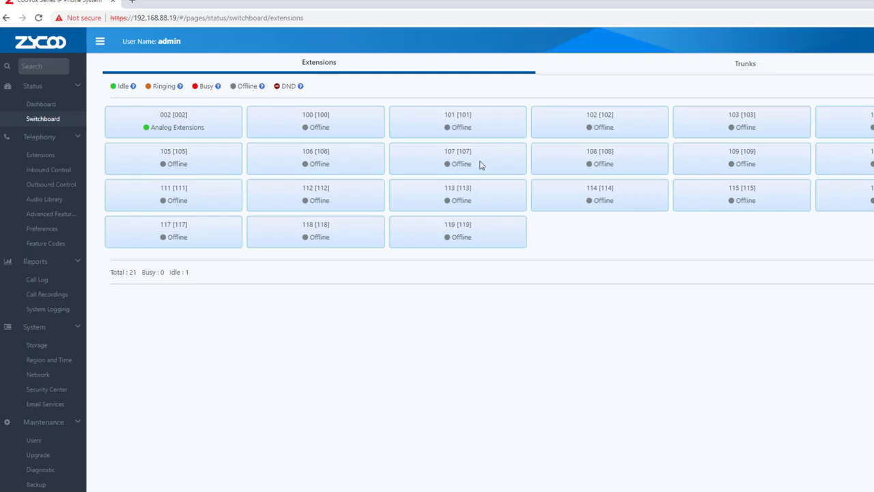